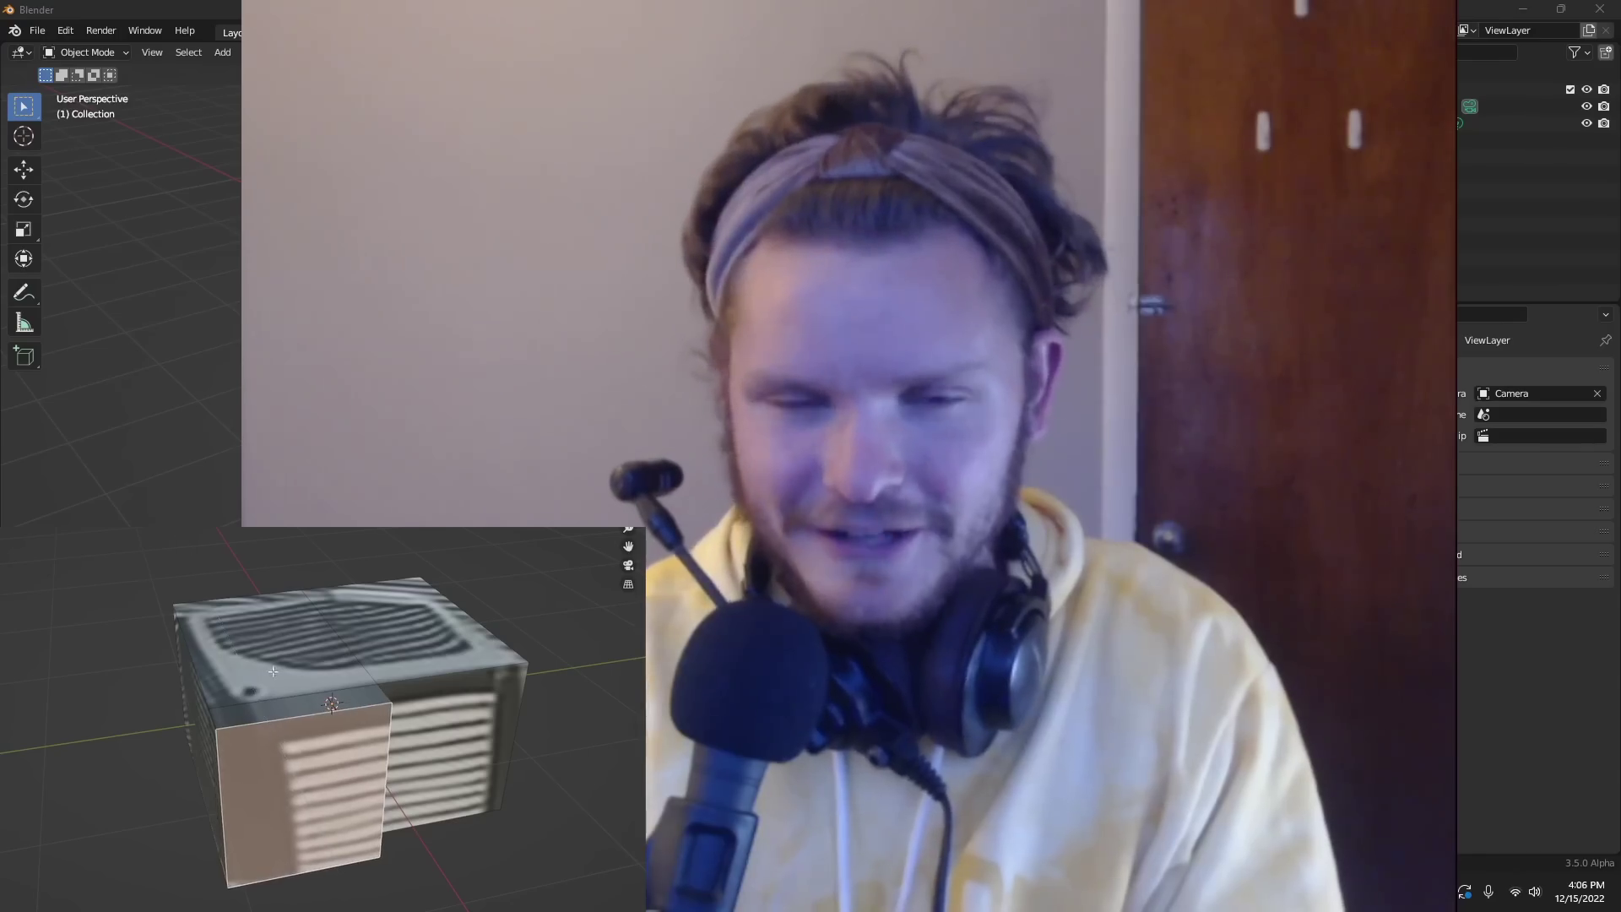
- Rotate the textured AC-unit box and confirm its new orientation
{"action": "key", "text": "r"}
{"action": "middle_click_drag", "start_coordinate": [428, 623], "coordinate": [337, 701]}
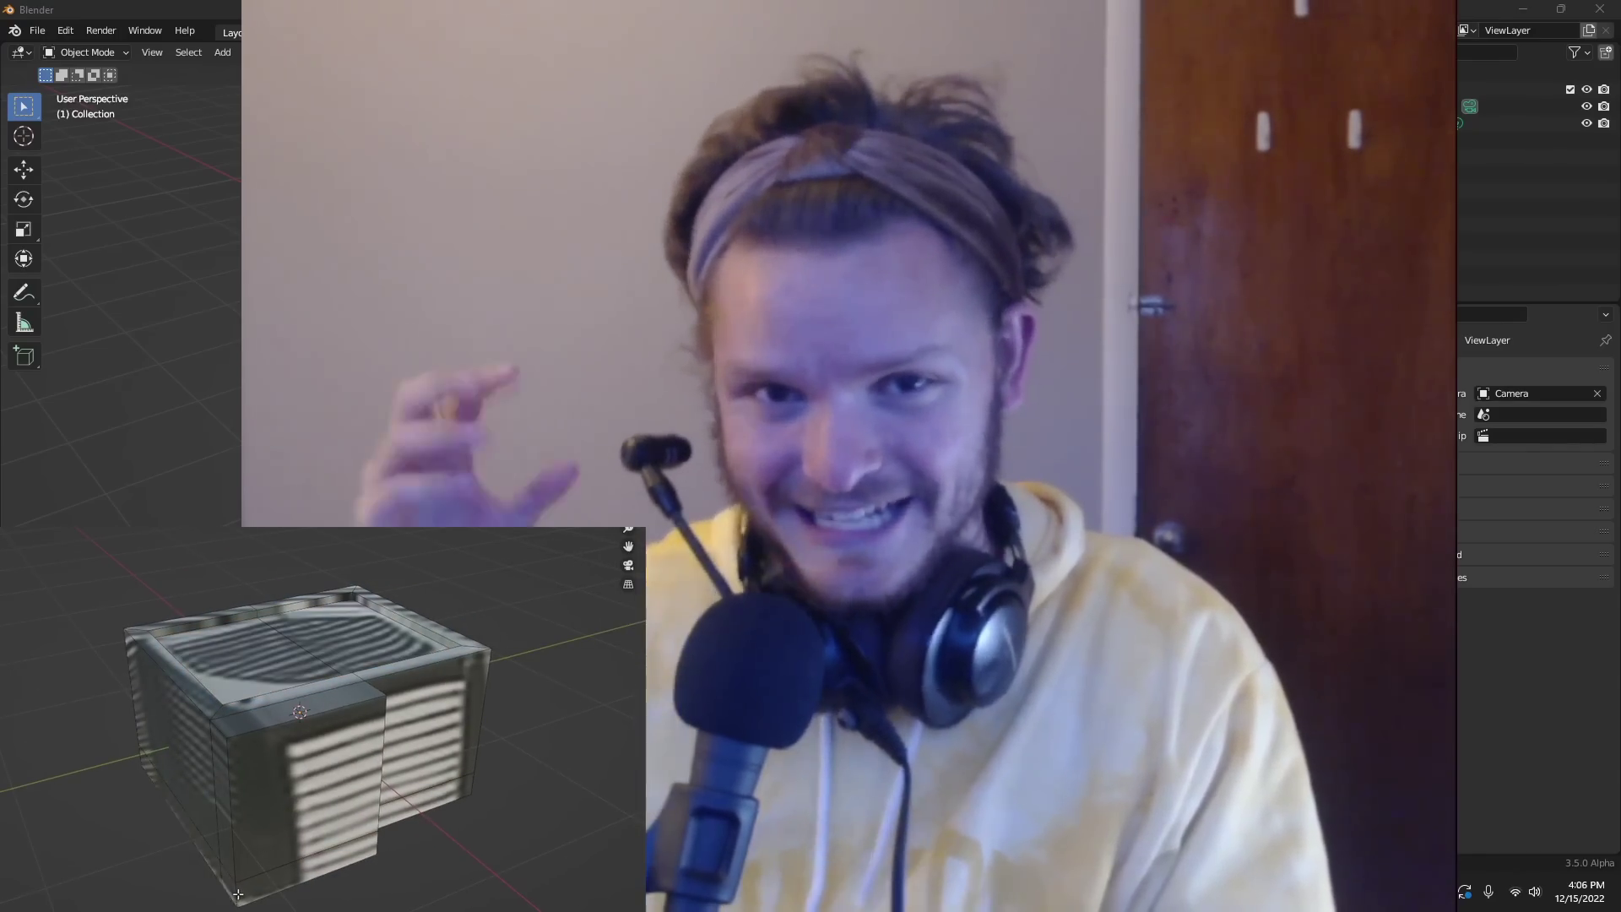
{"action": "left_click", "coordinate": [335, 765]}
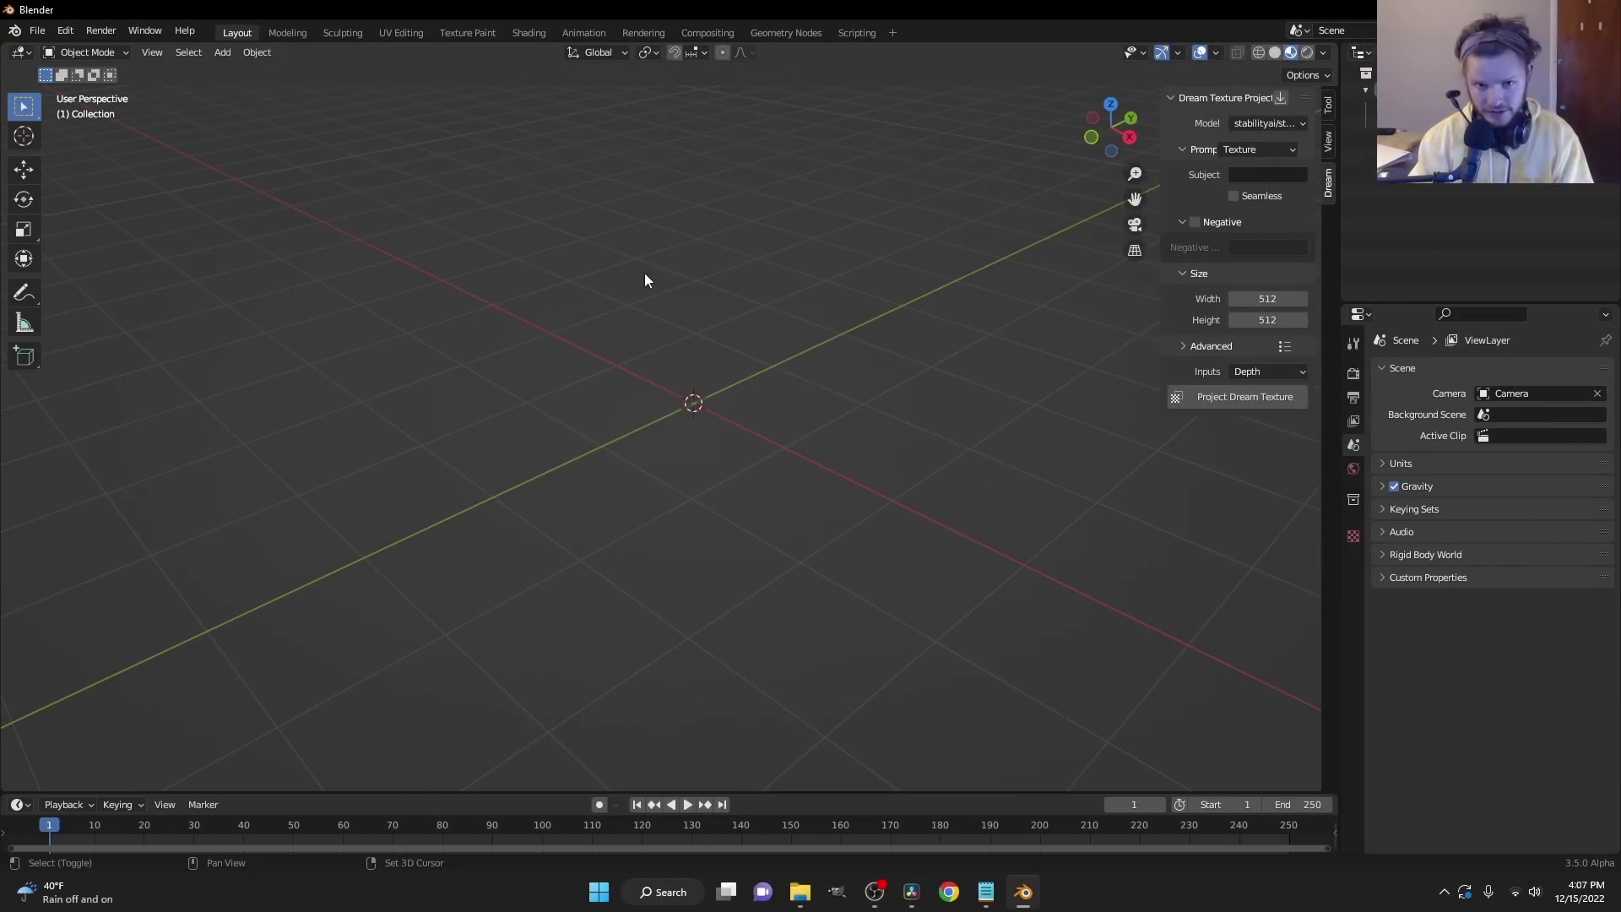
- Add a cube, enter Edit Mode, and project a 'rubiks cube' Dream Texture onto it
{"action": "key", "text": "shift+a"}
{"action": "mouse_move", "coordinate": [633, 271]}
{"action": "left_click", "coordinate": [699, 289]}
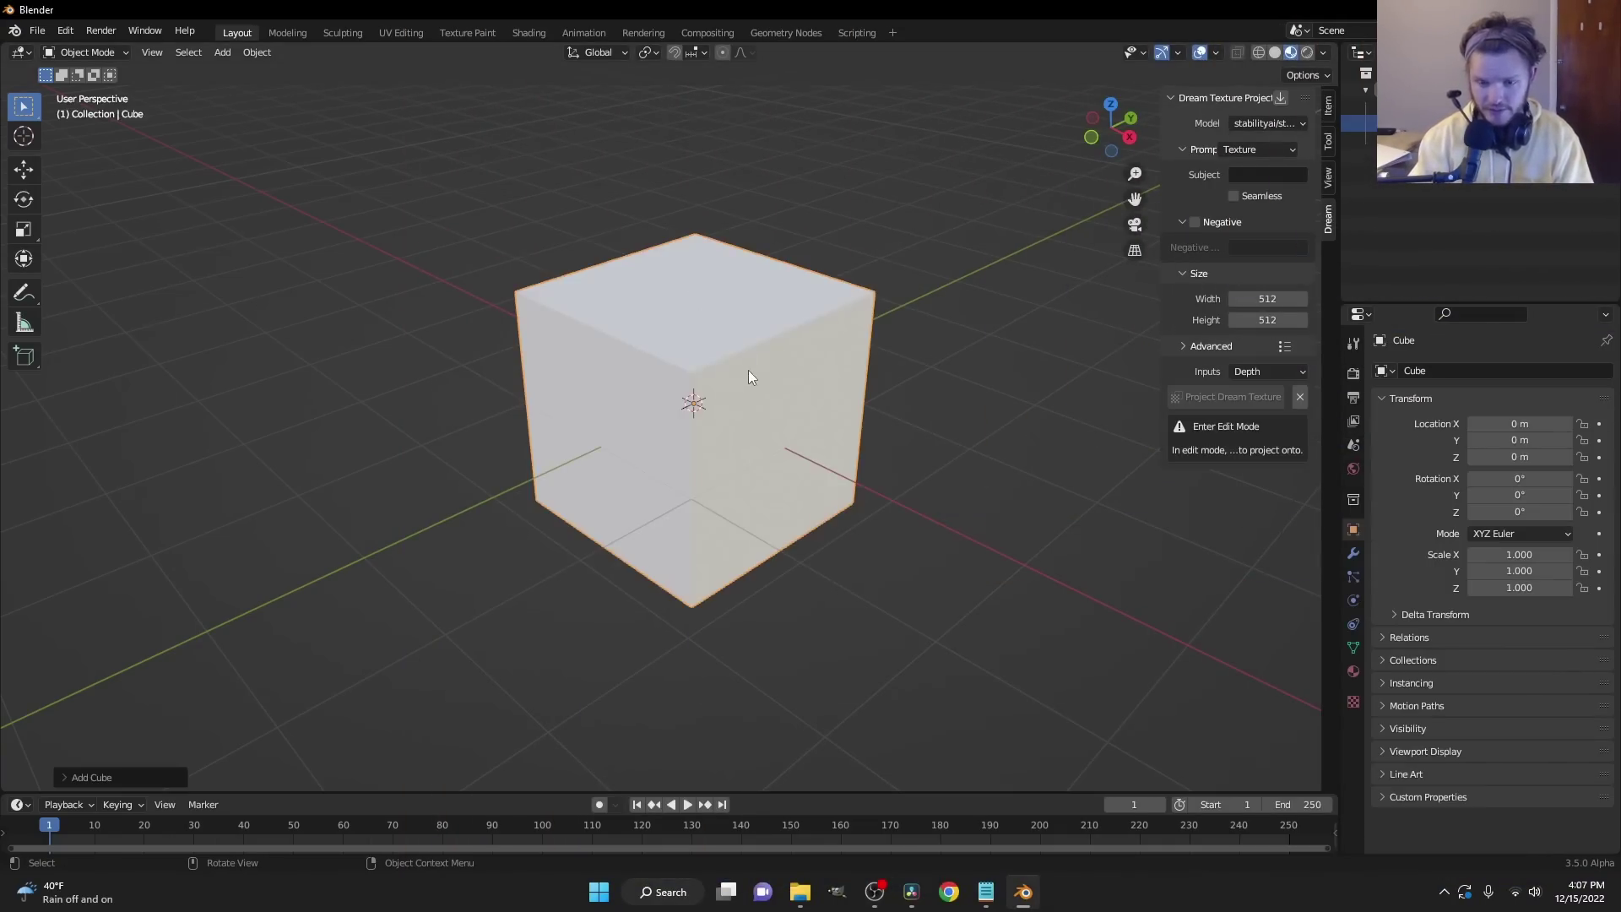
{"action": "key", "text": "Tab"}
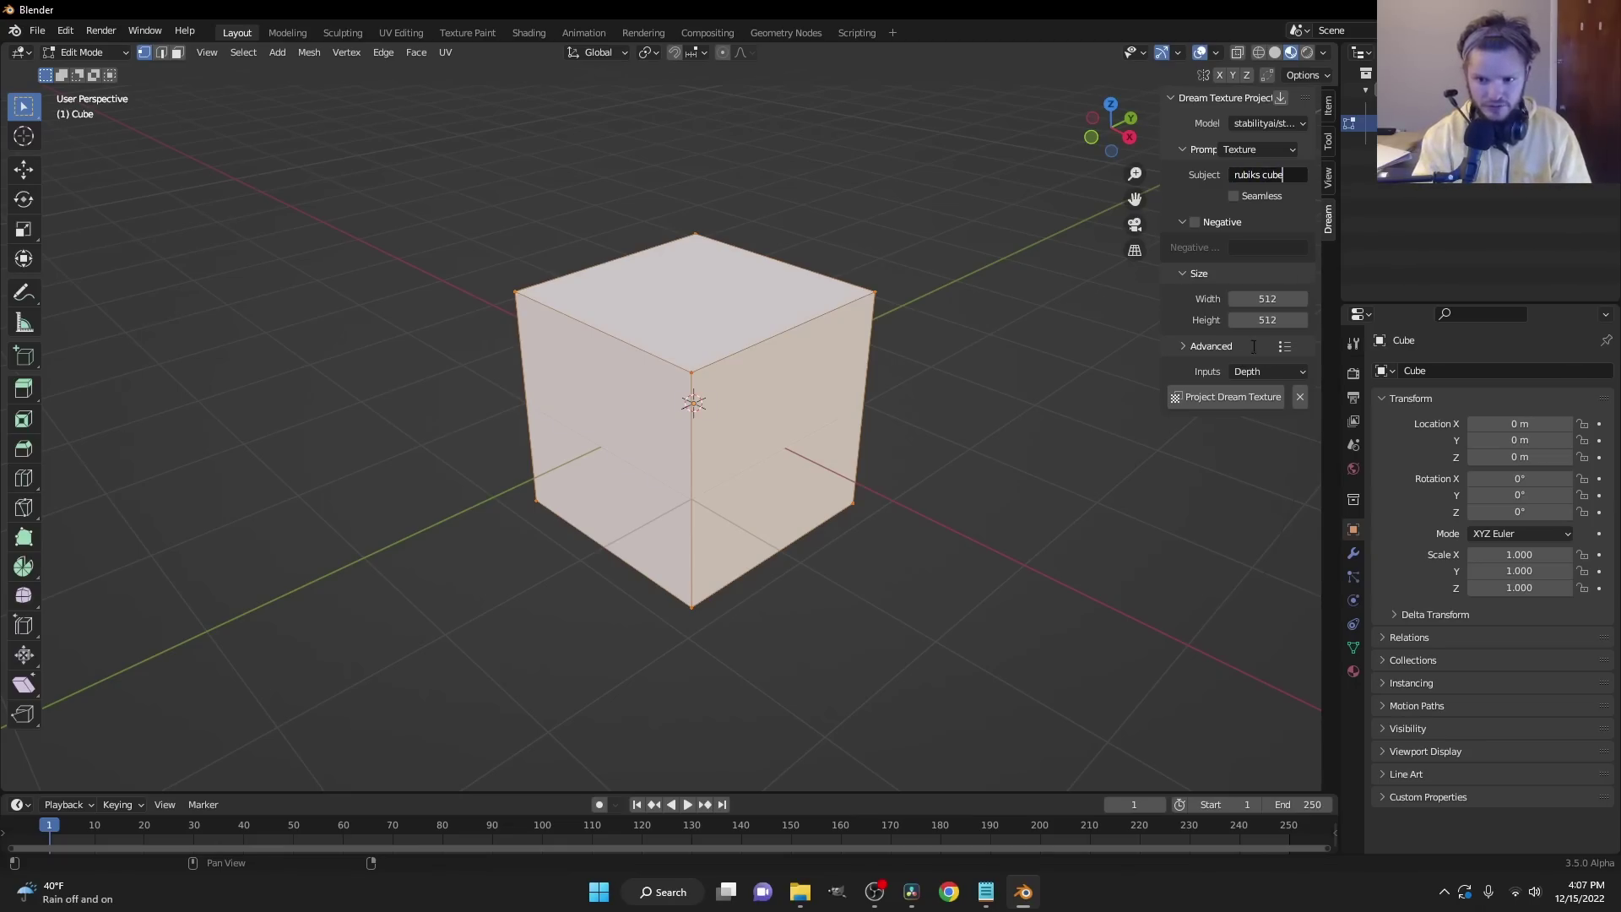
{"action": "left_click", "coordinate": [1213, 397]}
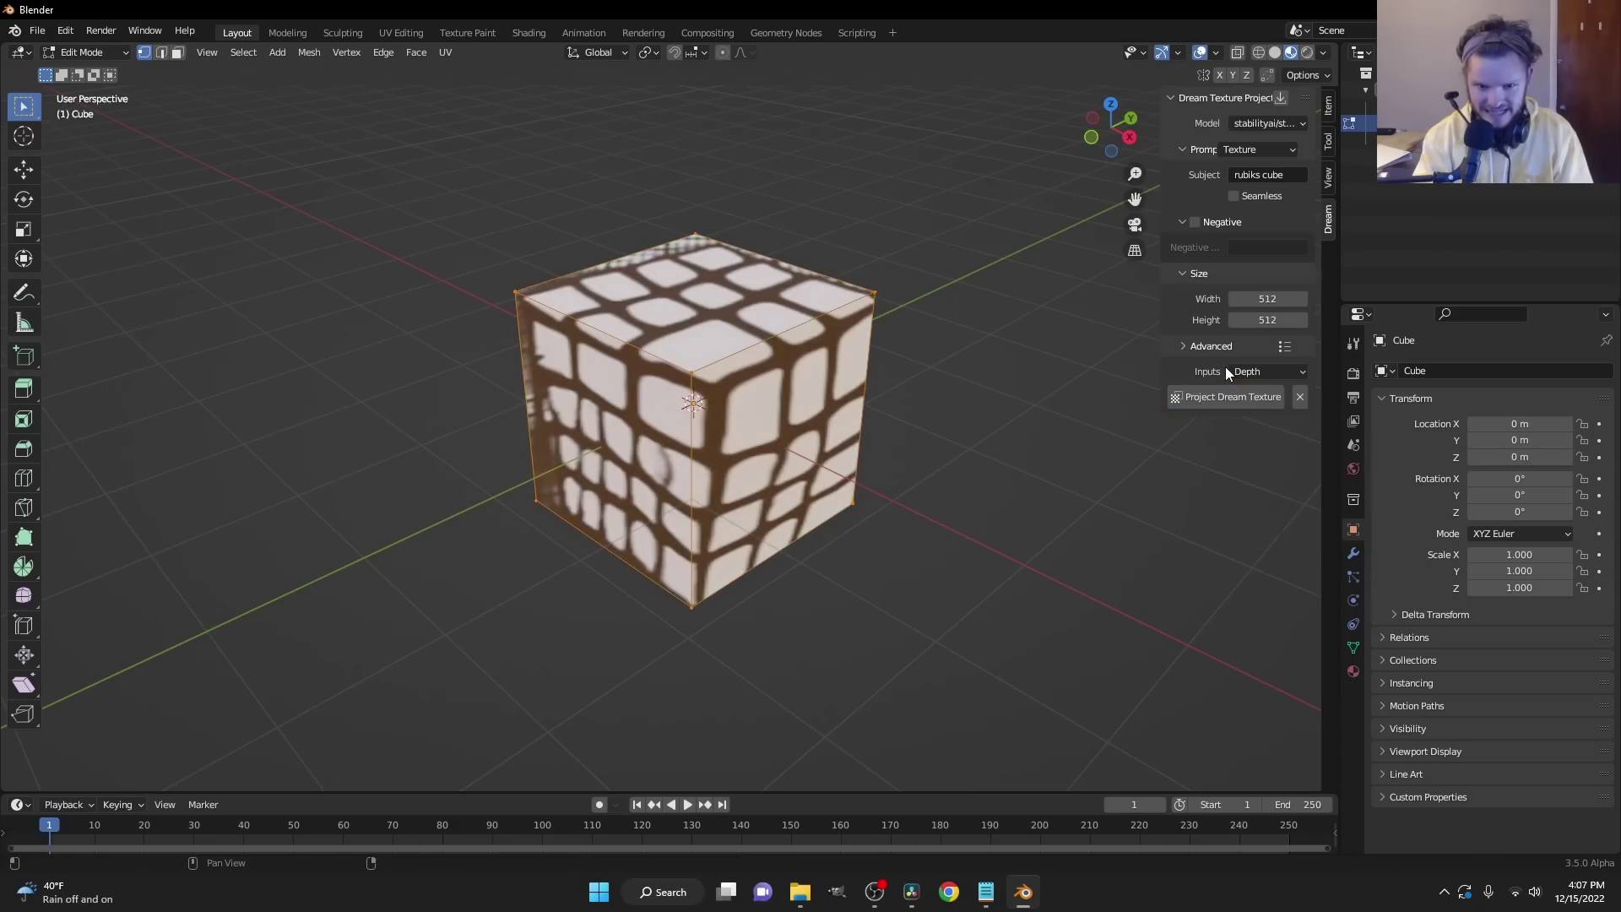
{"action": "left_click", "coordinate": [1218, 394]}
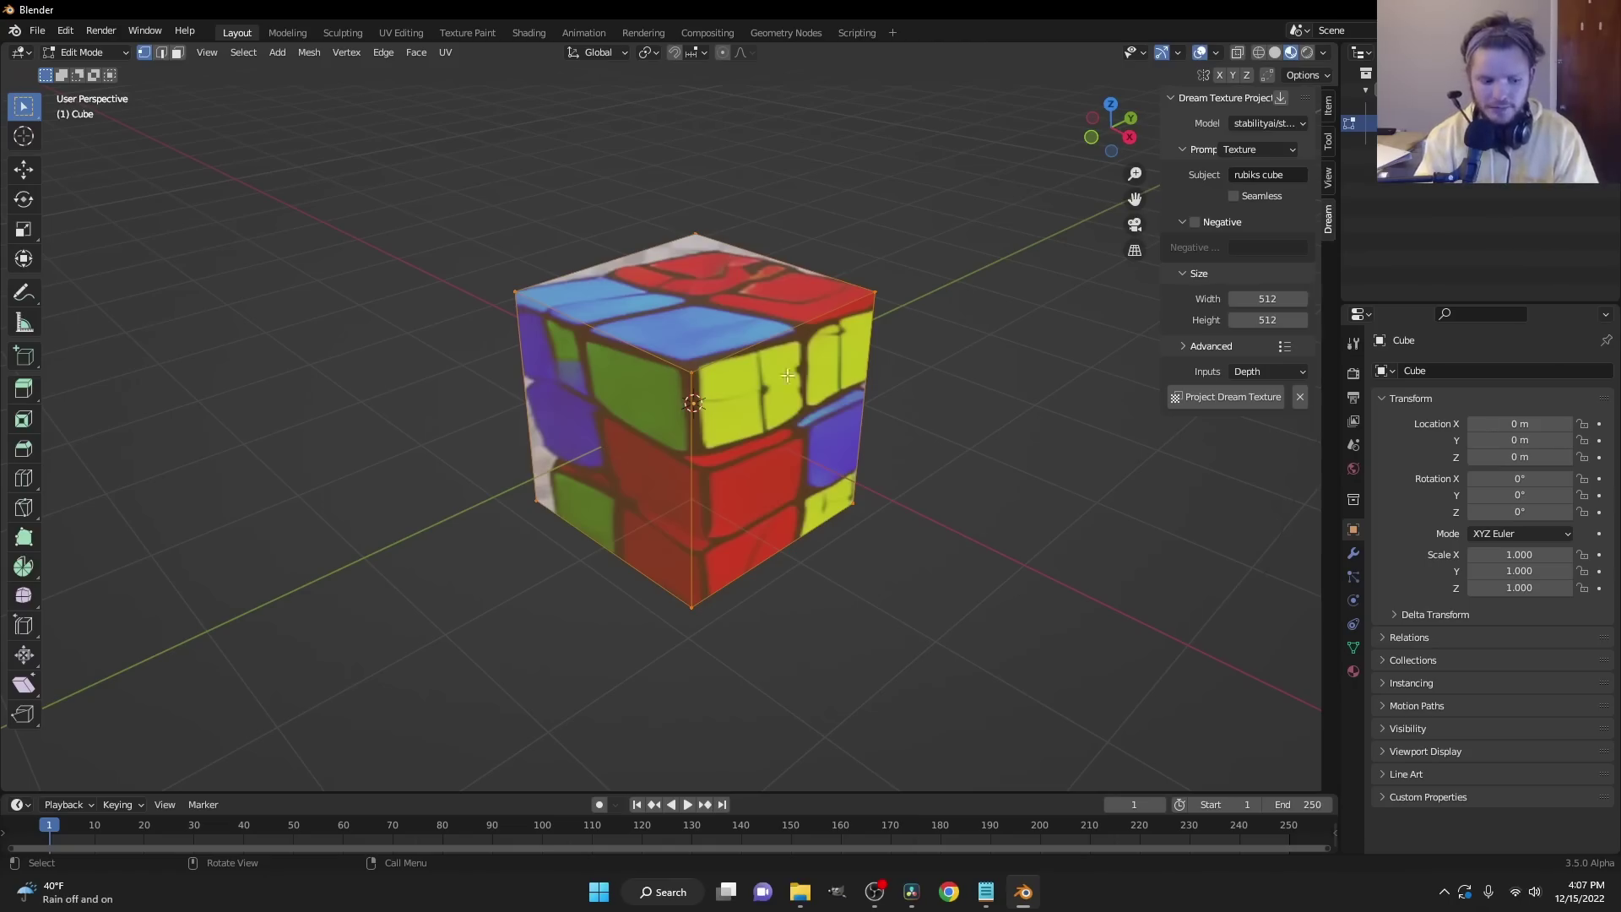
- Add two evenly spaced loop cuts along each of the cube's three axes
{"action": "key", "text": "ctrl+r"}
{"action": "scroll", "coordinate": [624, 347], "scroll_direction": "up", "scroll_amount": 1}
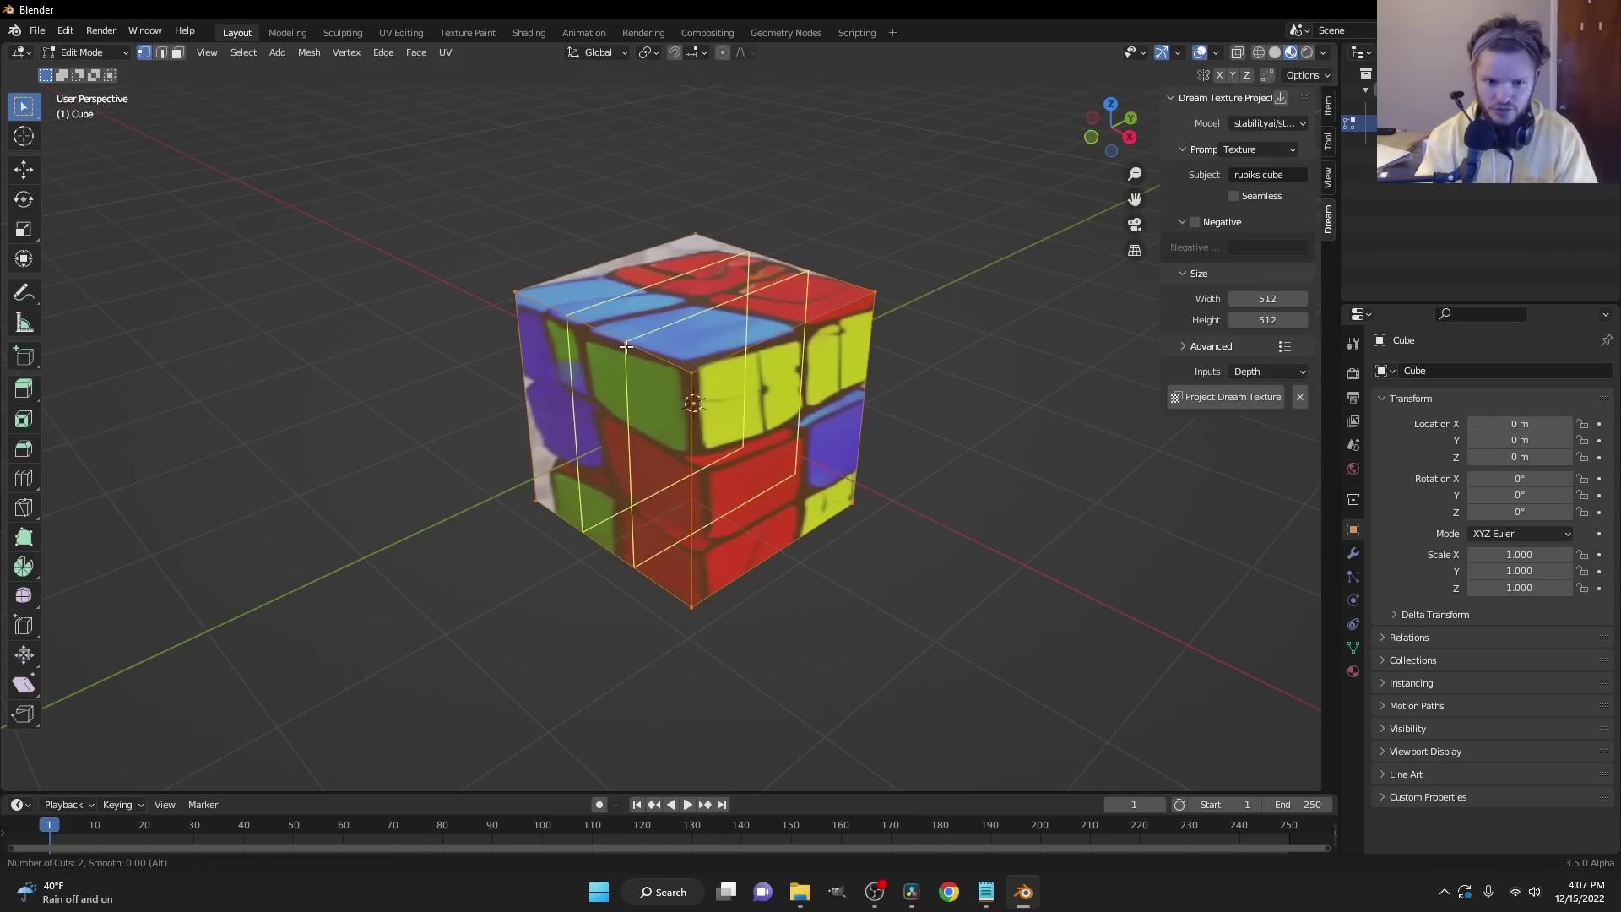
{"action": "left_click", "coordinate": [625, 346]}
{"action": "right_click", "coordinate": [625, 346]}
{"action": "key", "text": "ctrl+r"}
{"action": "left_click", "coordinate": [698, 468]}
{"action": "right_click", "coordinate": [698, 469]}
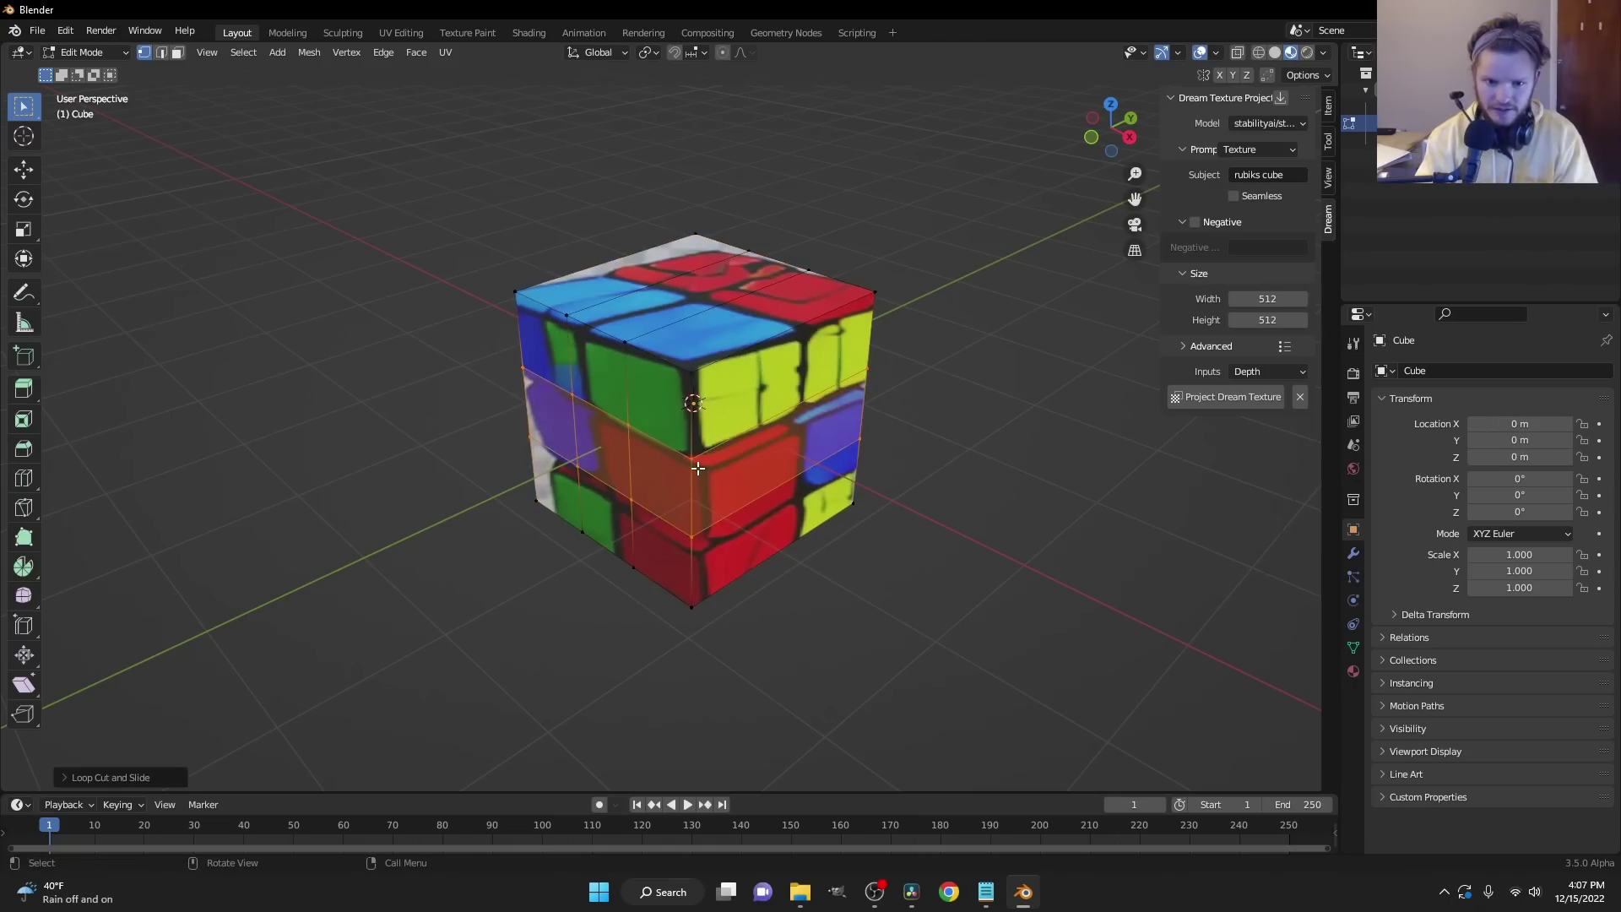
{"action": "key", "text": "ctrl+r"}
{"action": "left_click", "coordinate": [801, 341]}
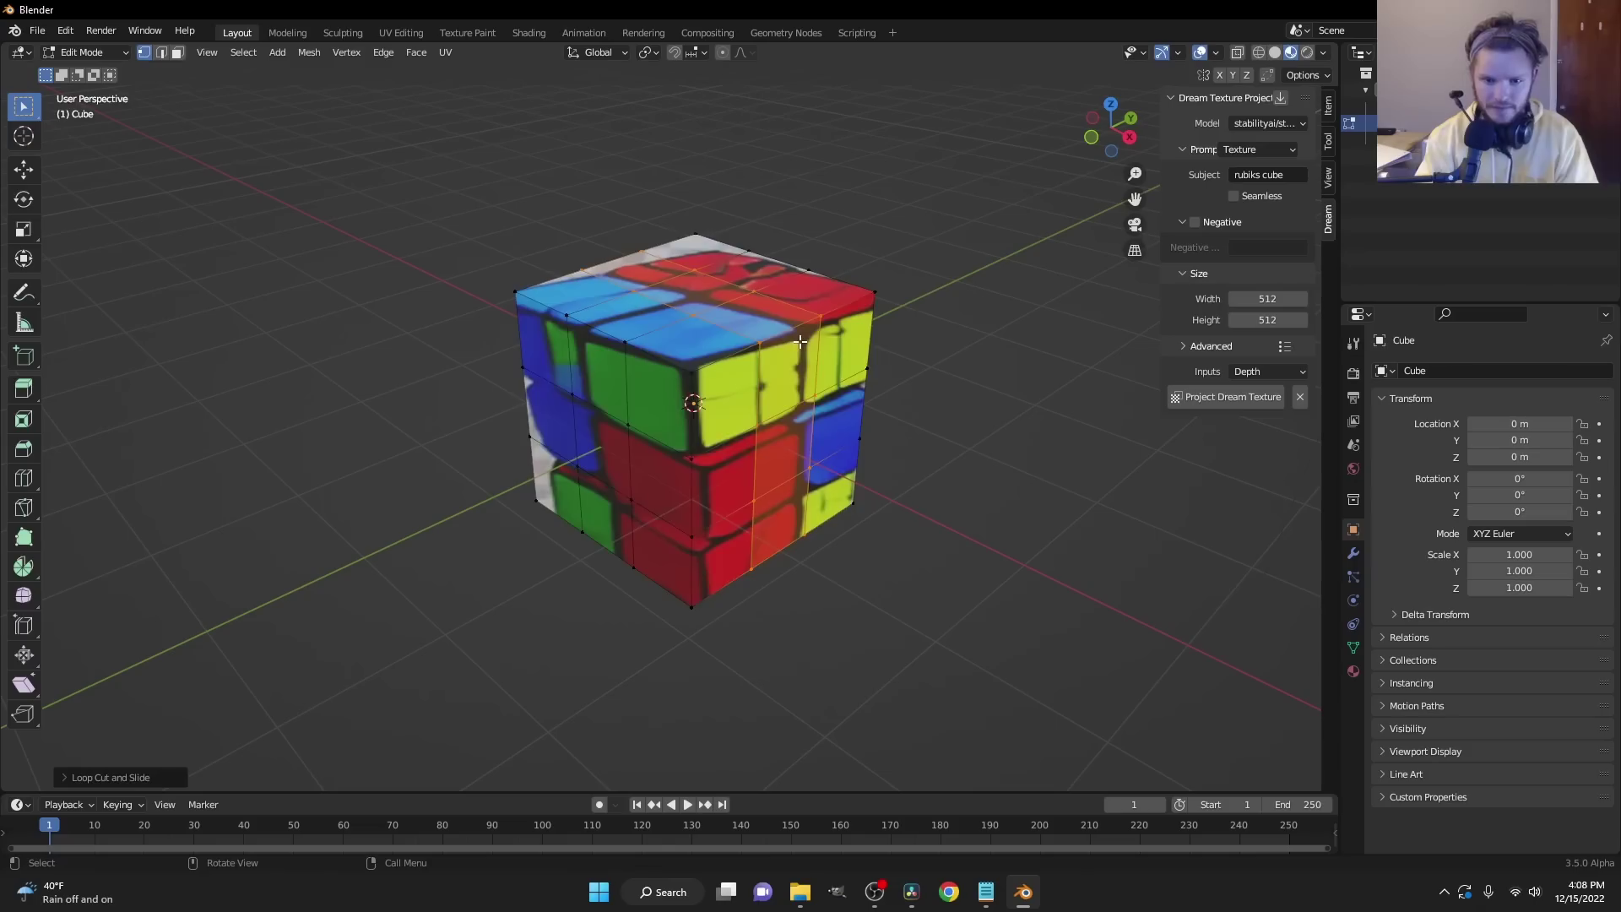
{"action": "right_click", "coordinate": [801, 341]}
- Inset every face individually, extrude them inward along normals, and switch to Solid shading
{"action": "key", "text": "i"}
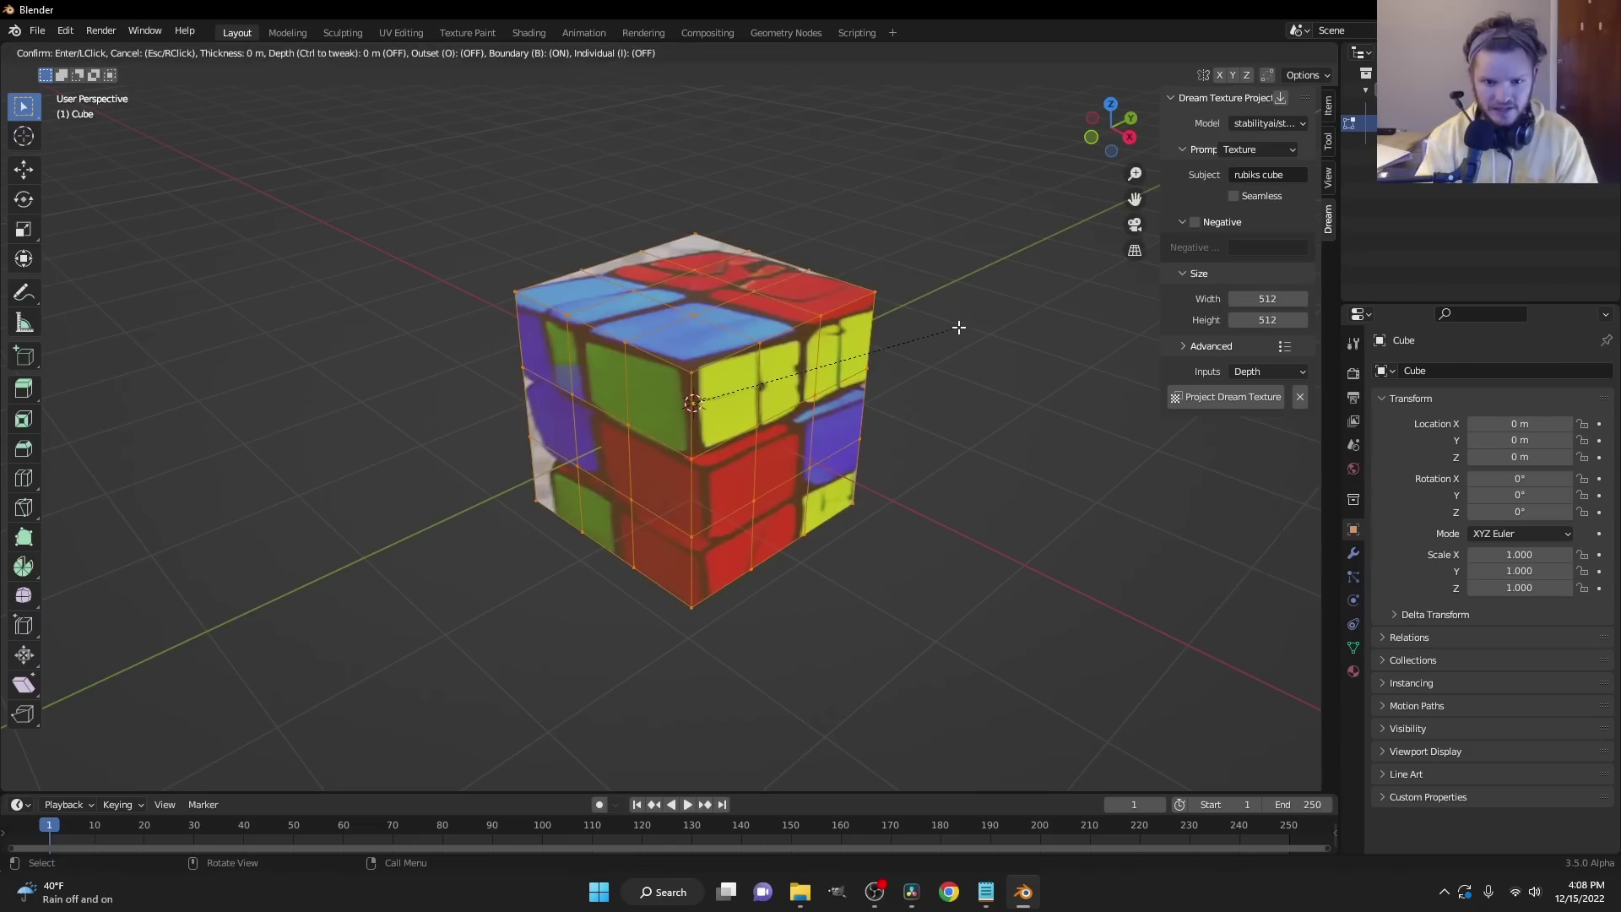
{"action": "key", "text": "i"}
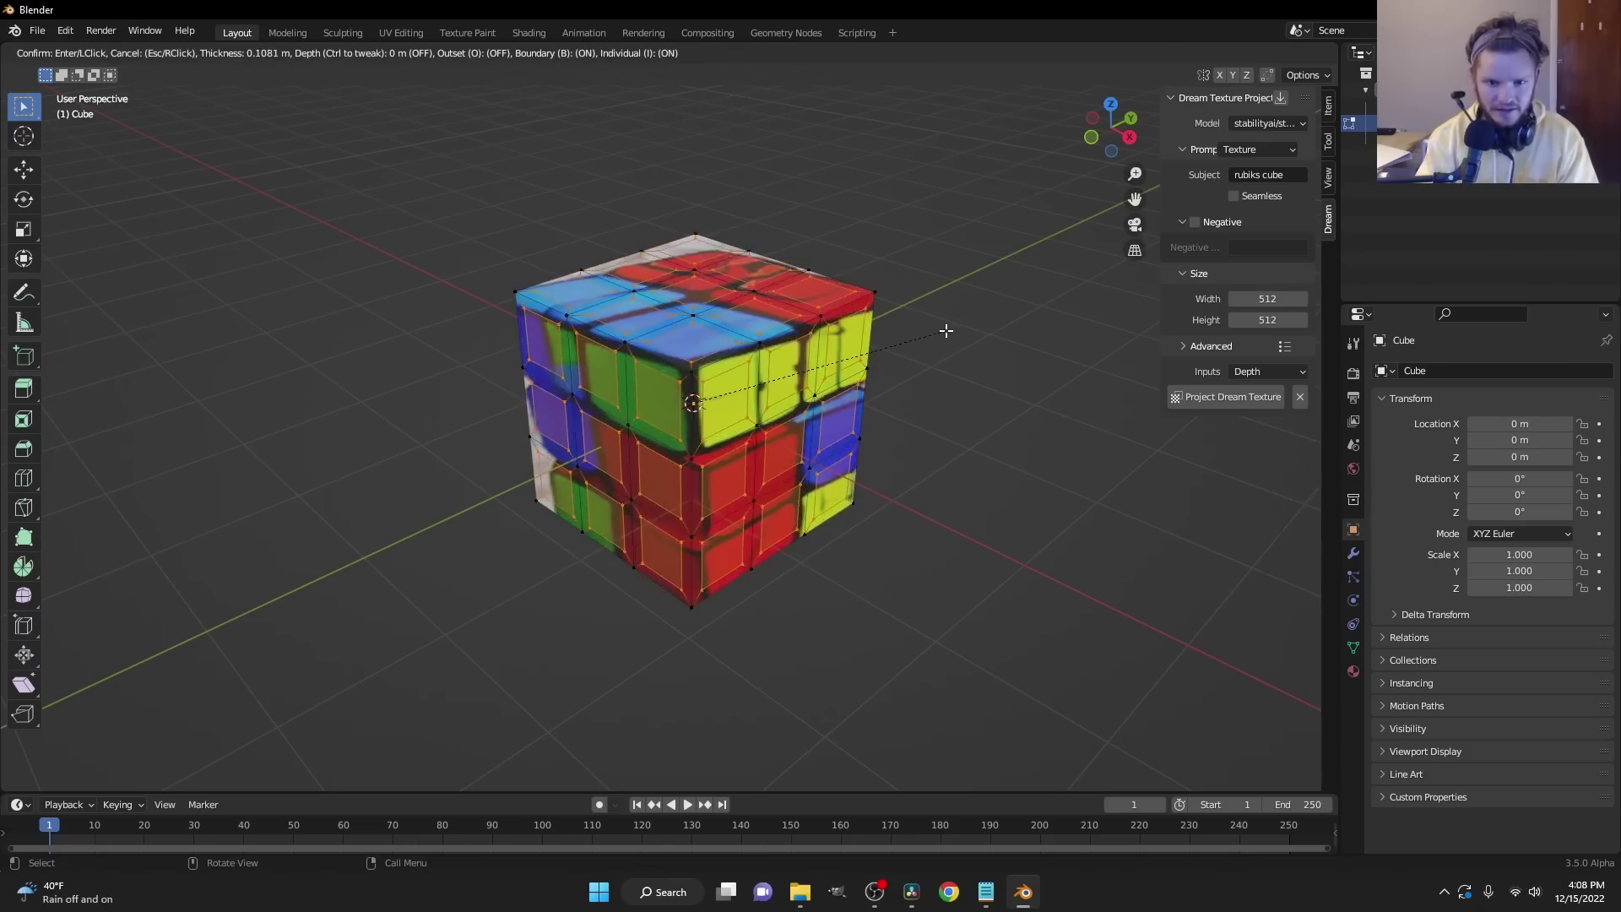
{"action": "left_click", "coordinate": [954, 330]}
{"action": "key", "text": "alt+e"}
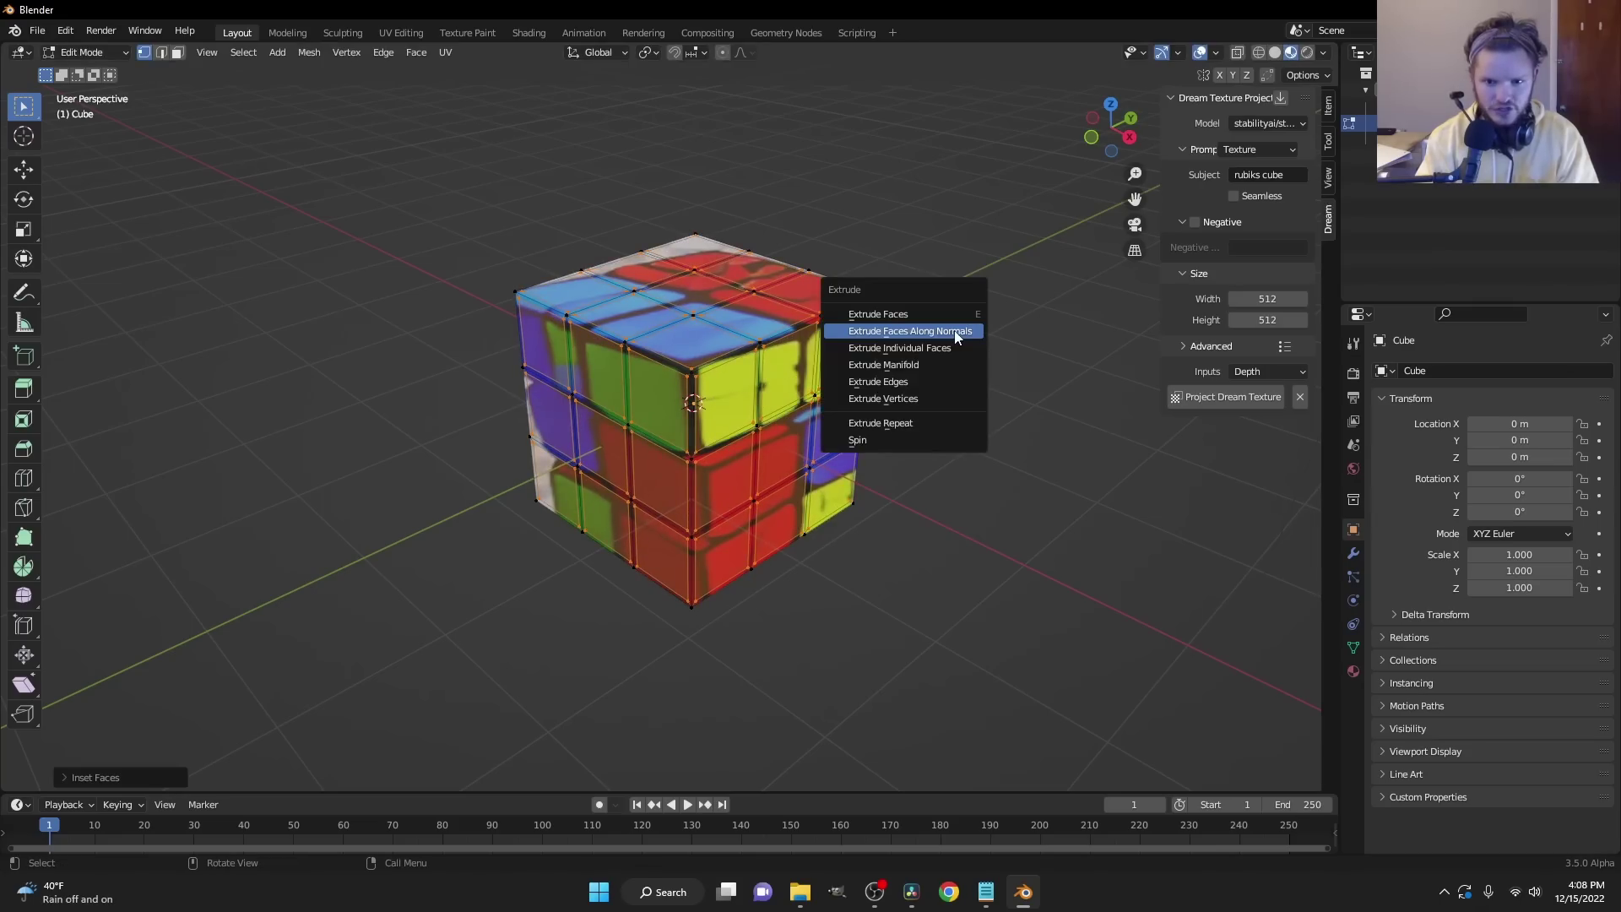
{"action": "left_click", "coordinate": [954, 331]}
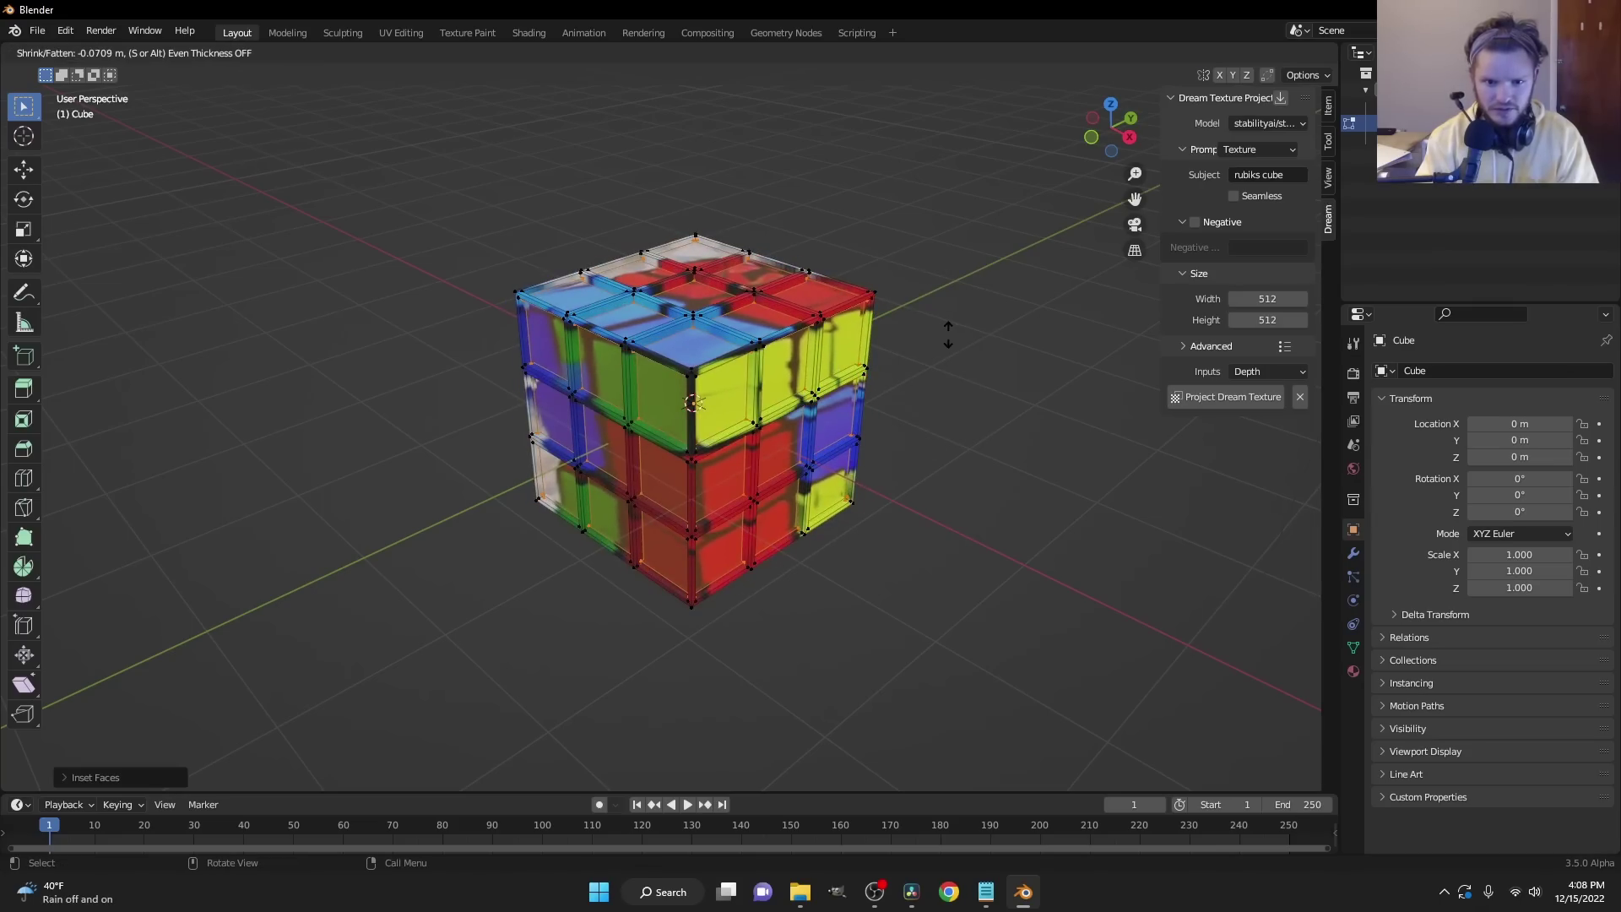
{"action": "left_click", "coordinate": [944, 334]}
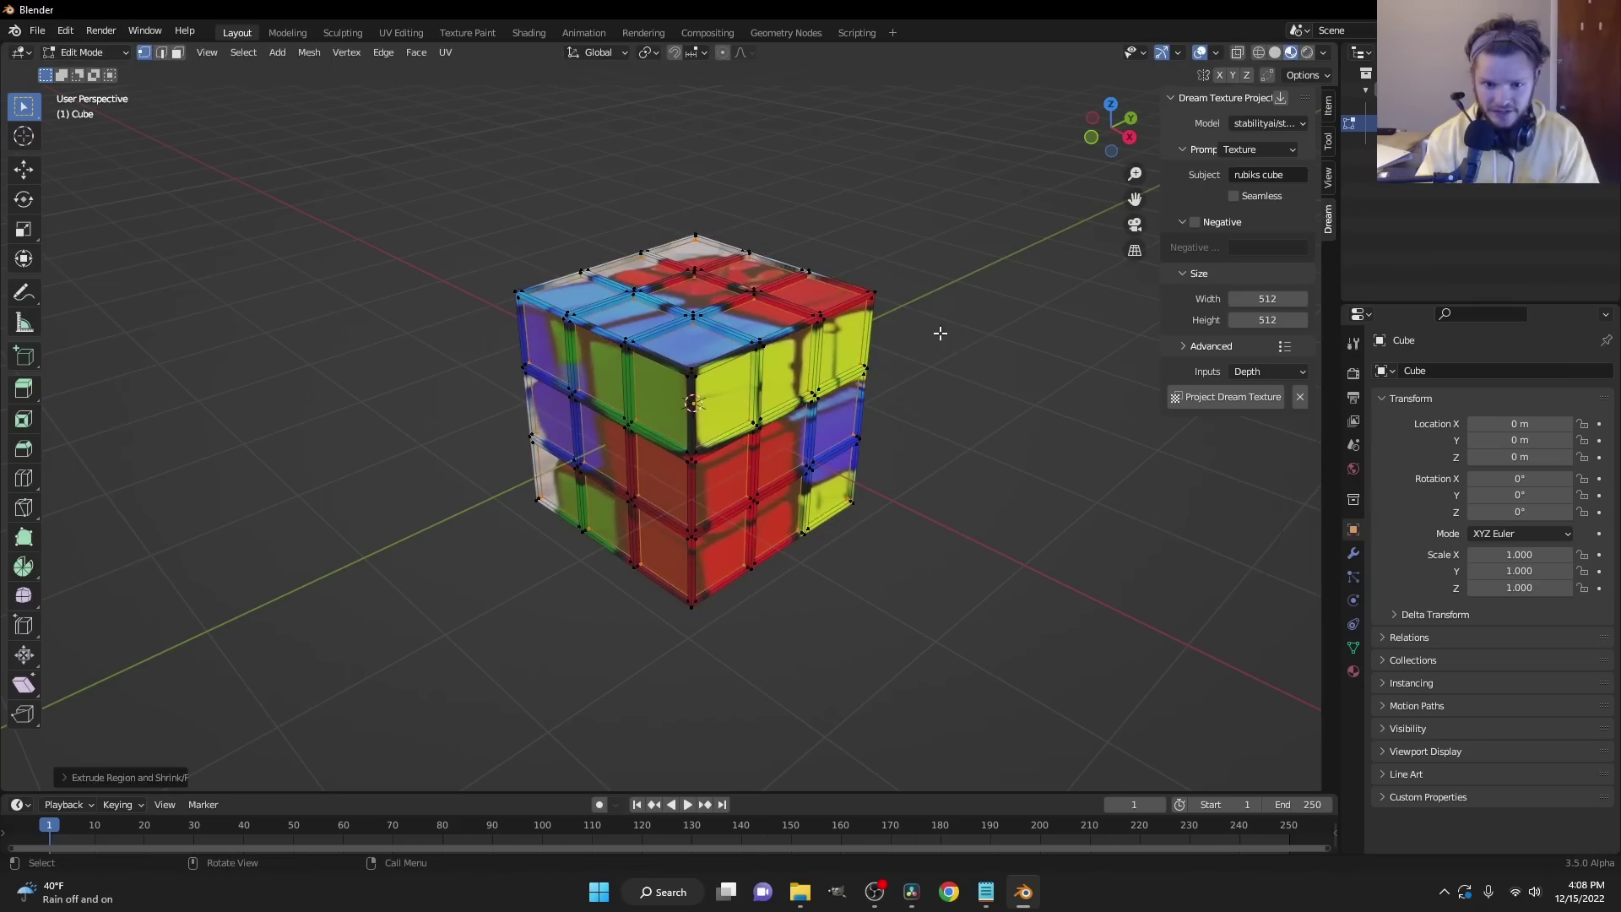
{"action": "key", "text": "Tab"}
{"action": "left_click", "coordinate": [1275, 54]}
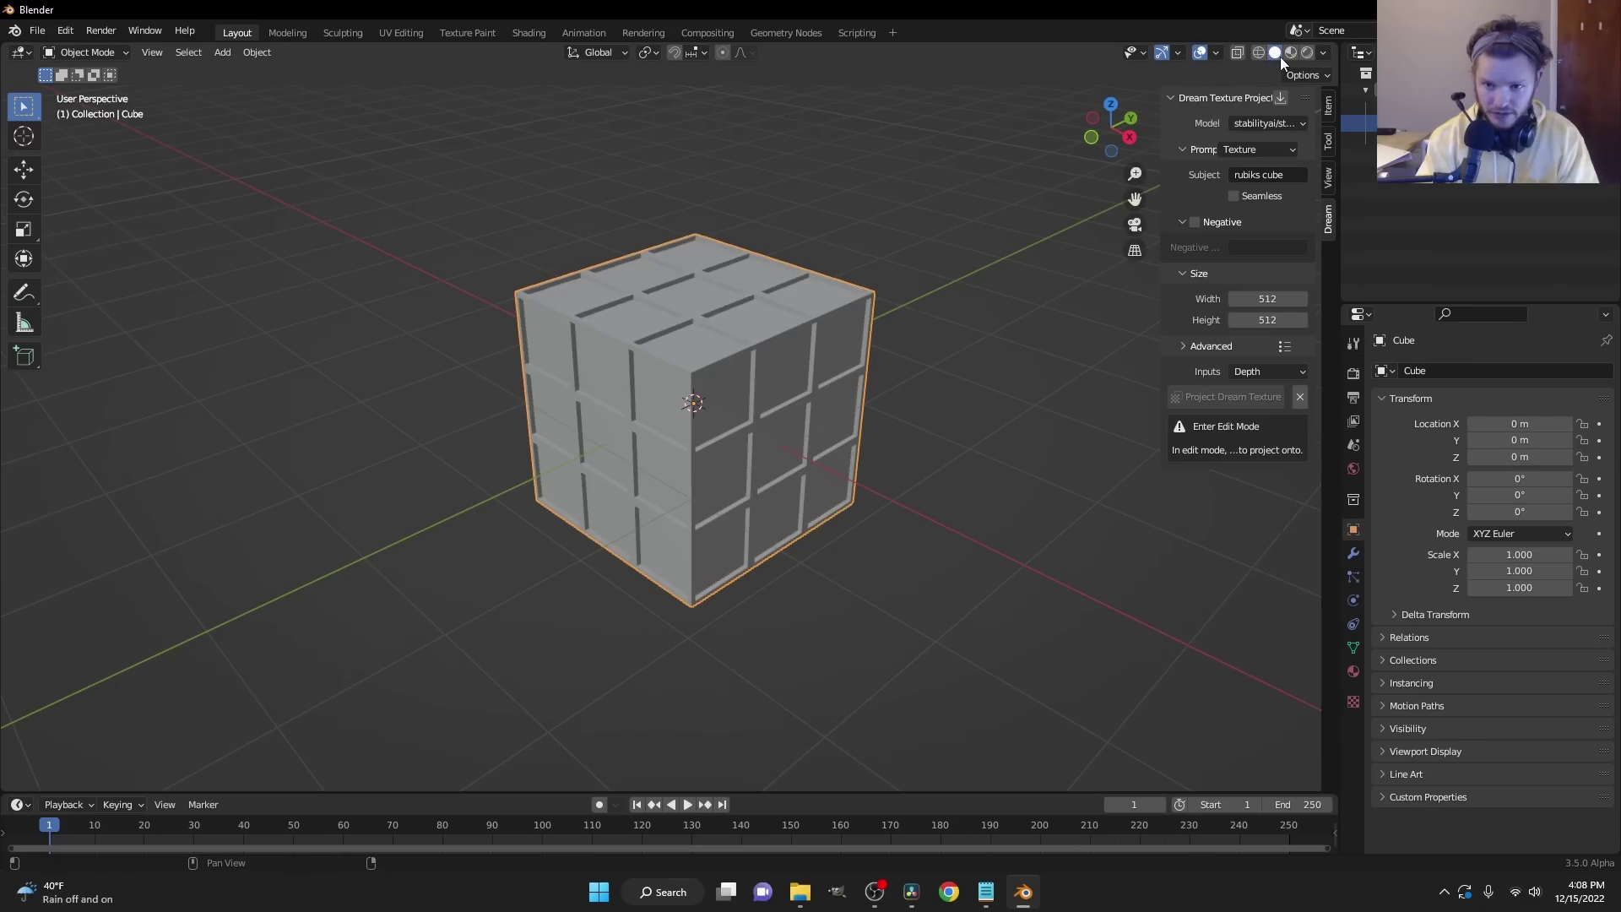
- Reproject the Rubik's cube Dream Texture onto the grooved cube in Material Preview and inspect it
{"action": "left_click", "coordinate": [1290, 52]}
{"action": "key", "text": "Tab"}
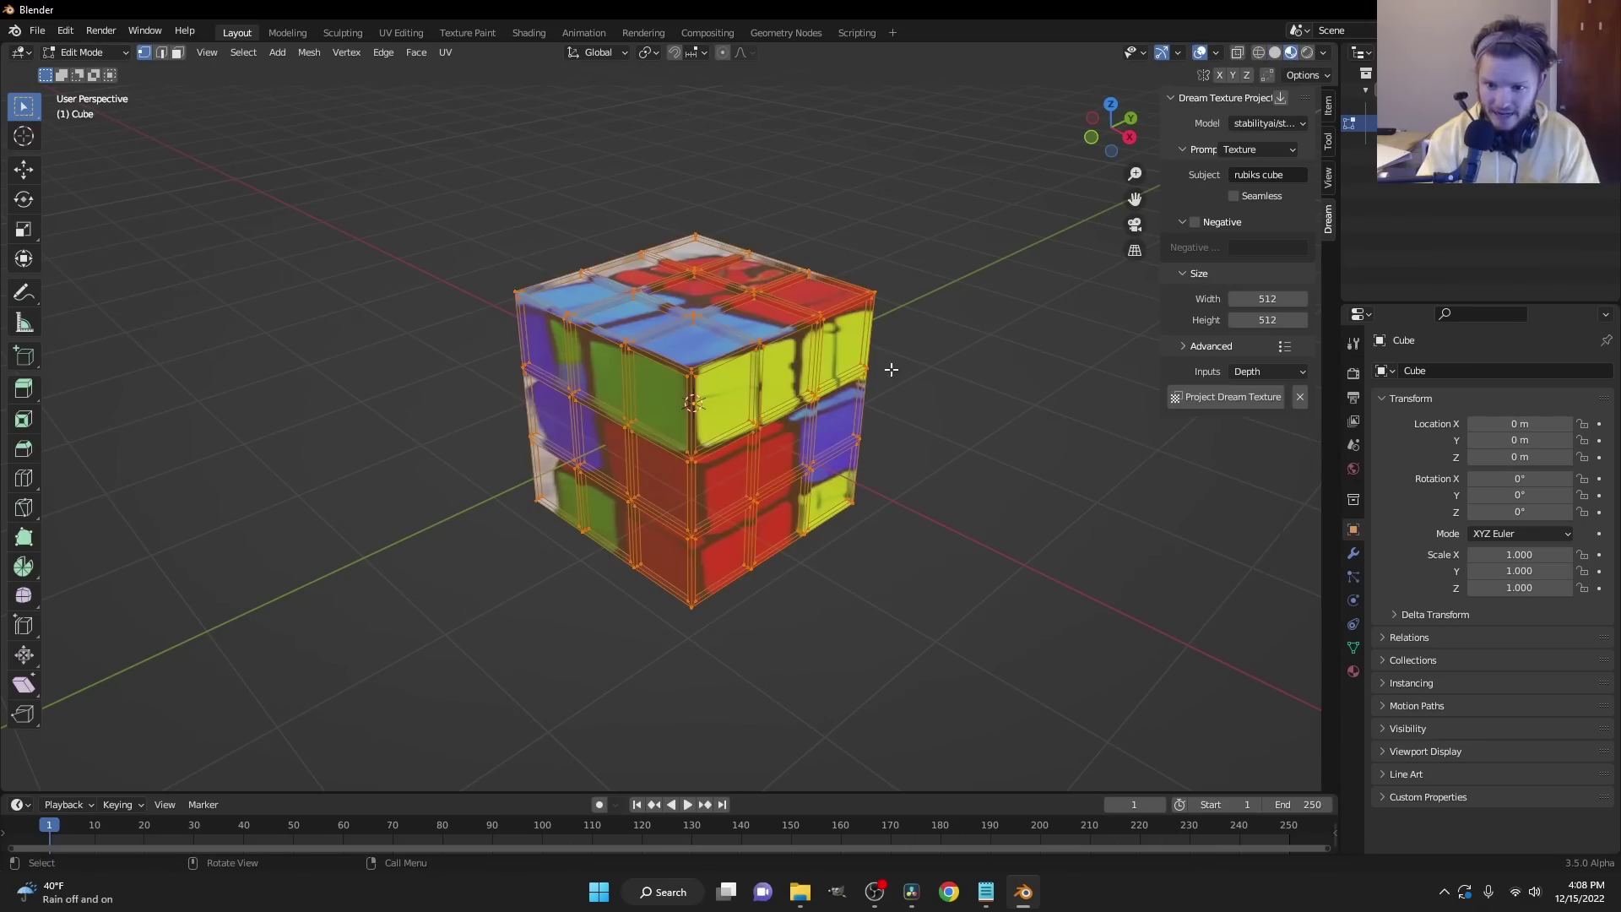
{"action": "left_click", "coordinate": [1235, 402]}
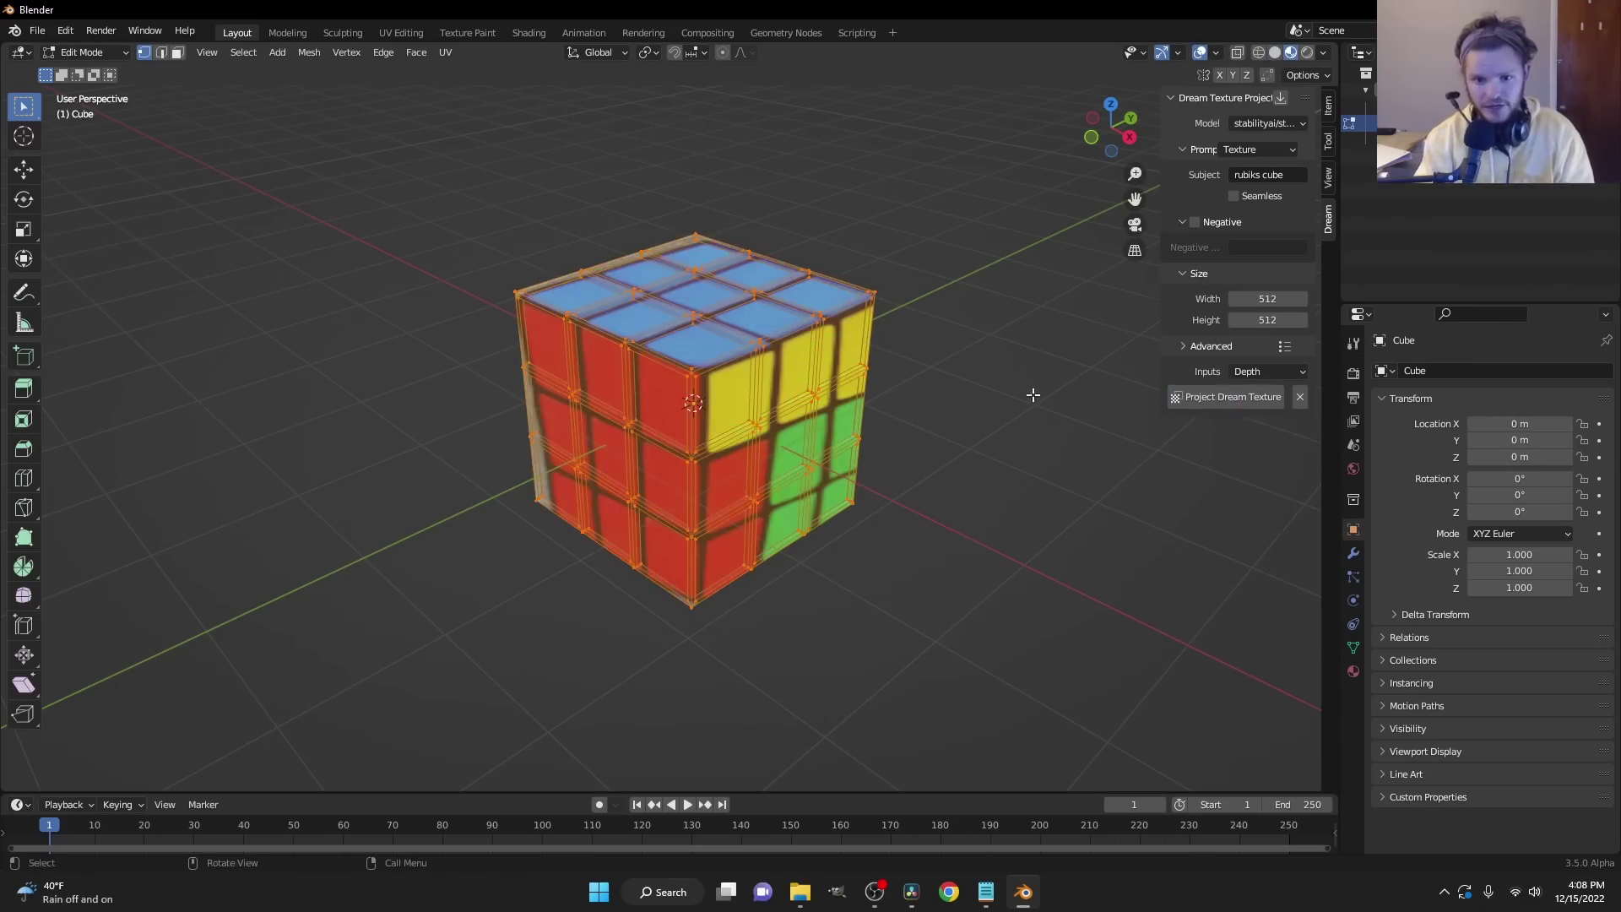
{"action": "middle_click_drag", "start_coordinate": [780, 372], "coordinate": [613, 181]}
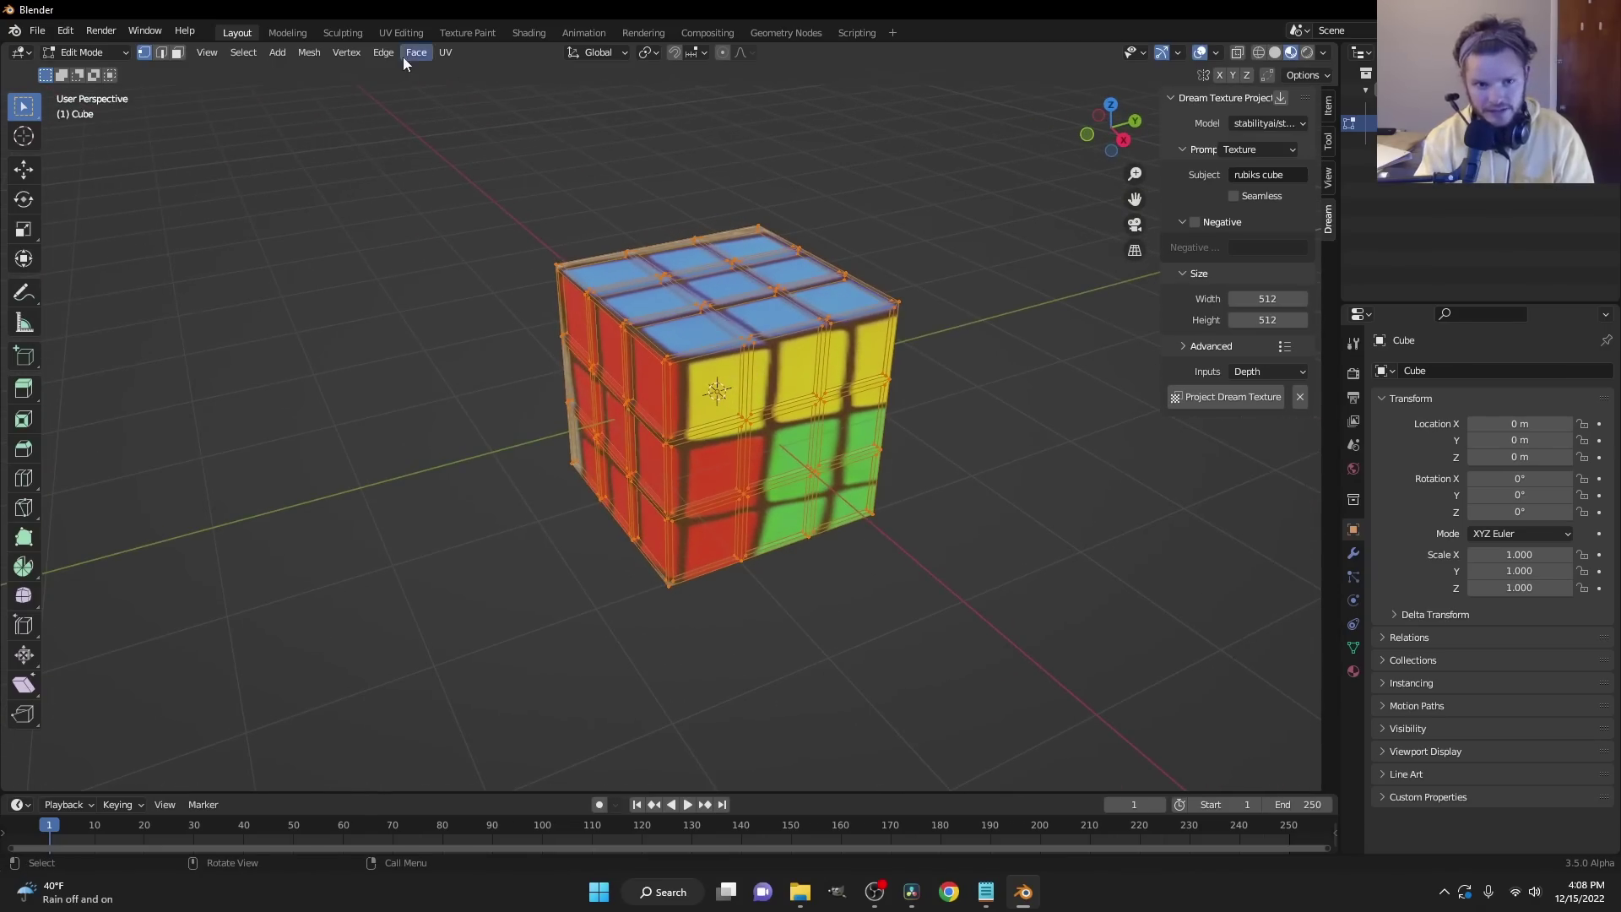
- In the UV Editing workspace, select all UVs and move the island, showing the texture
{"action": "left_click", "coordinate": [394, 36]}
{"action": "scroll", "coordinate": [521, 391], "scroll_direction": "up", "scroll_amount": 4}
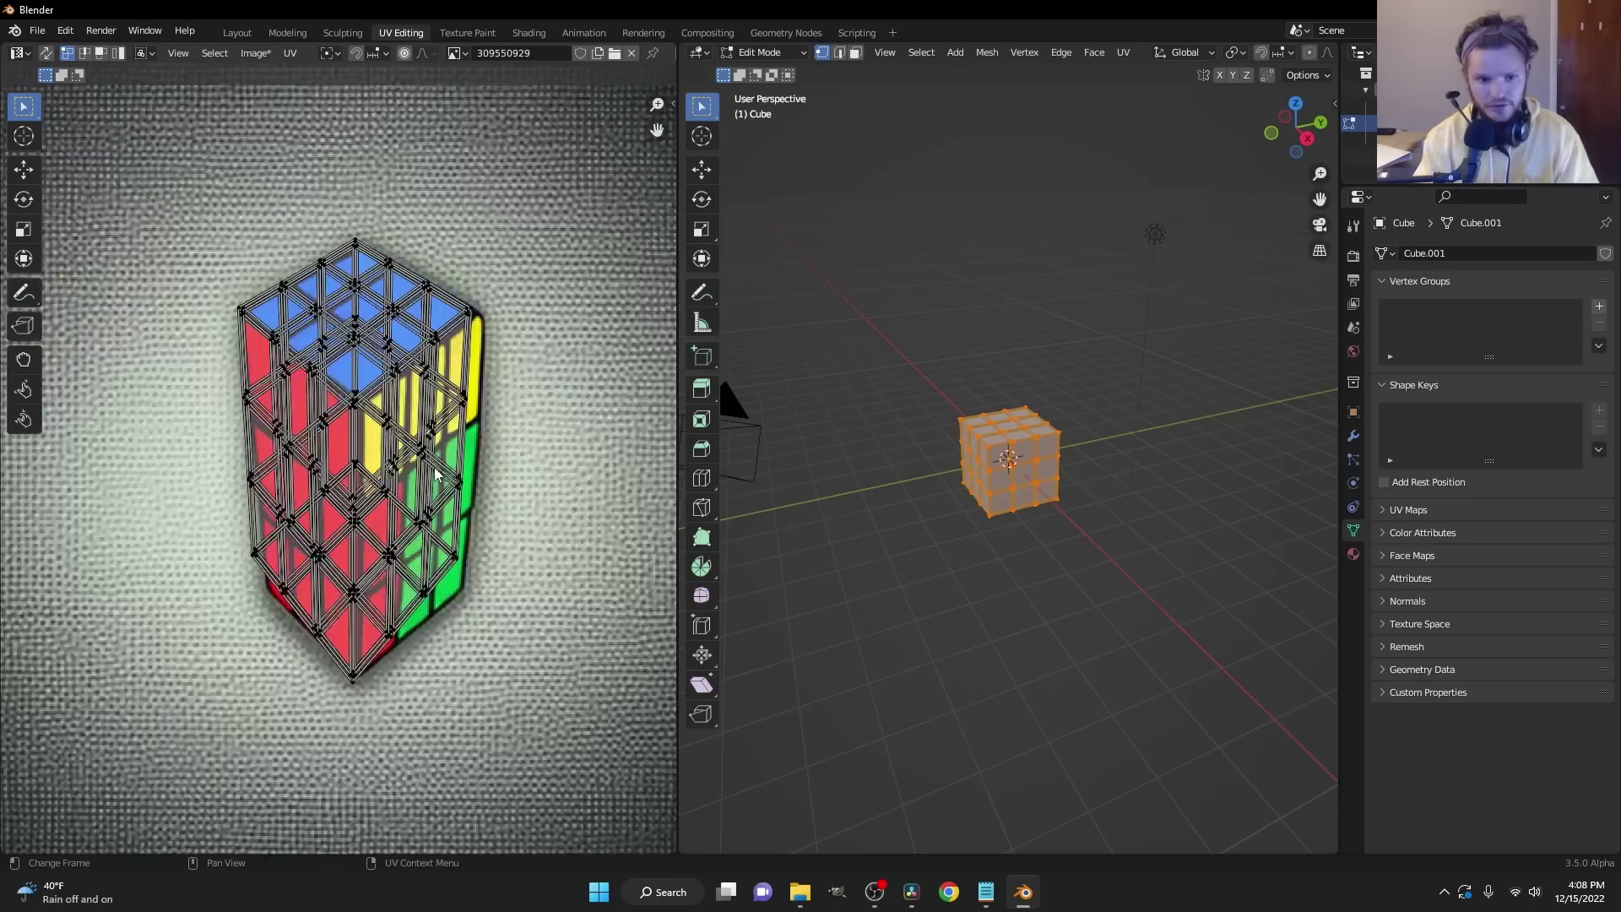
{"action": "key", "text": "a"}
{"action": "key", "text": "g"}
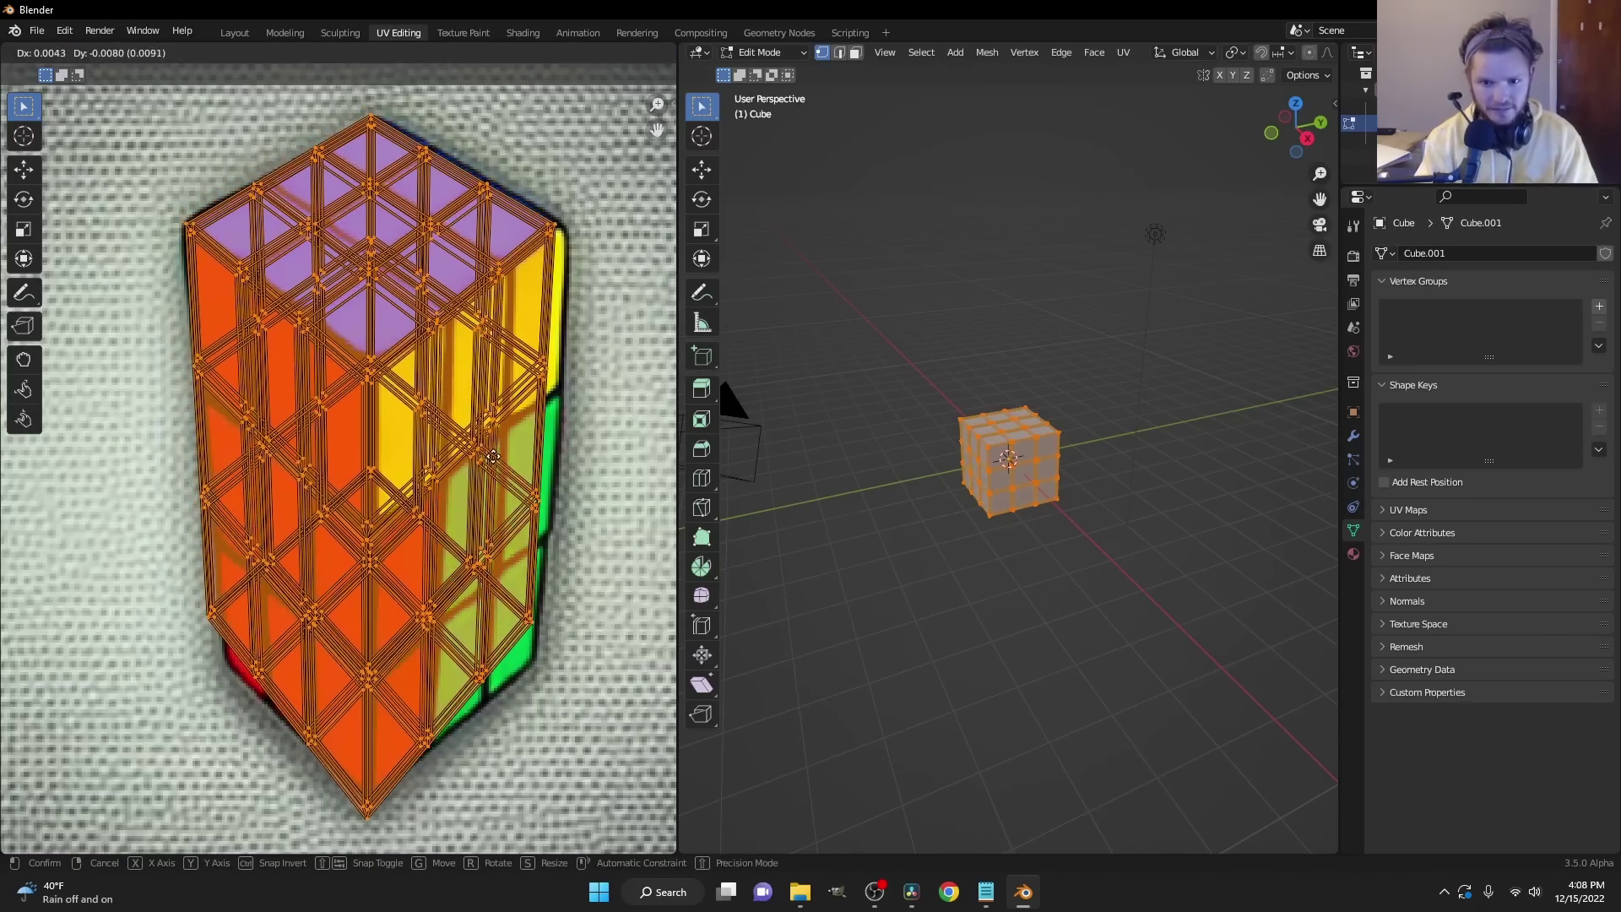
{"action": "left_click", "coordinate": [471, 484]}
{"action": "scroll", "coordinate": [1228, 59], "scroll_direction": "down", "scroll_amount": 5}
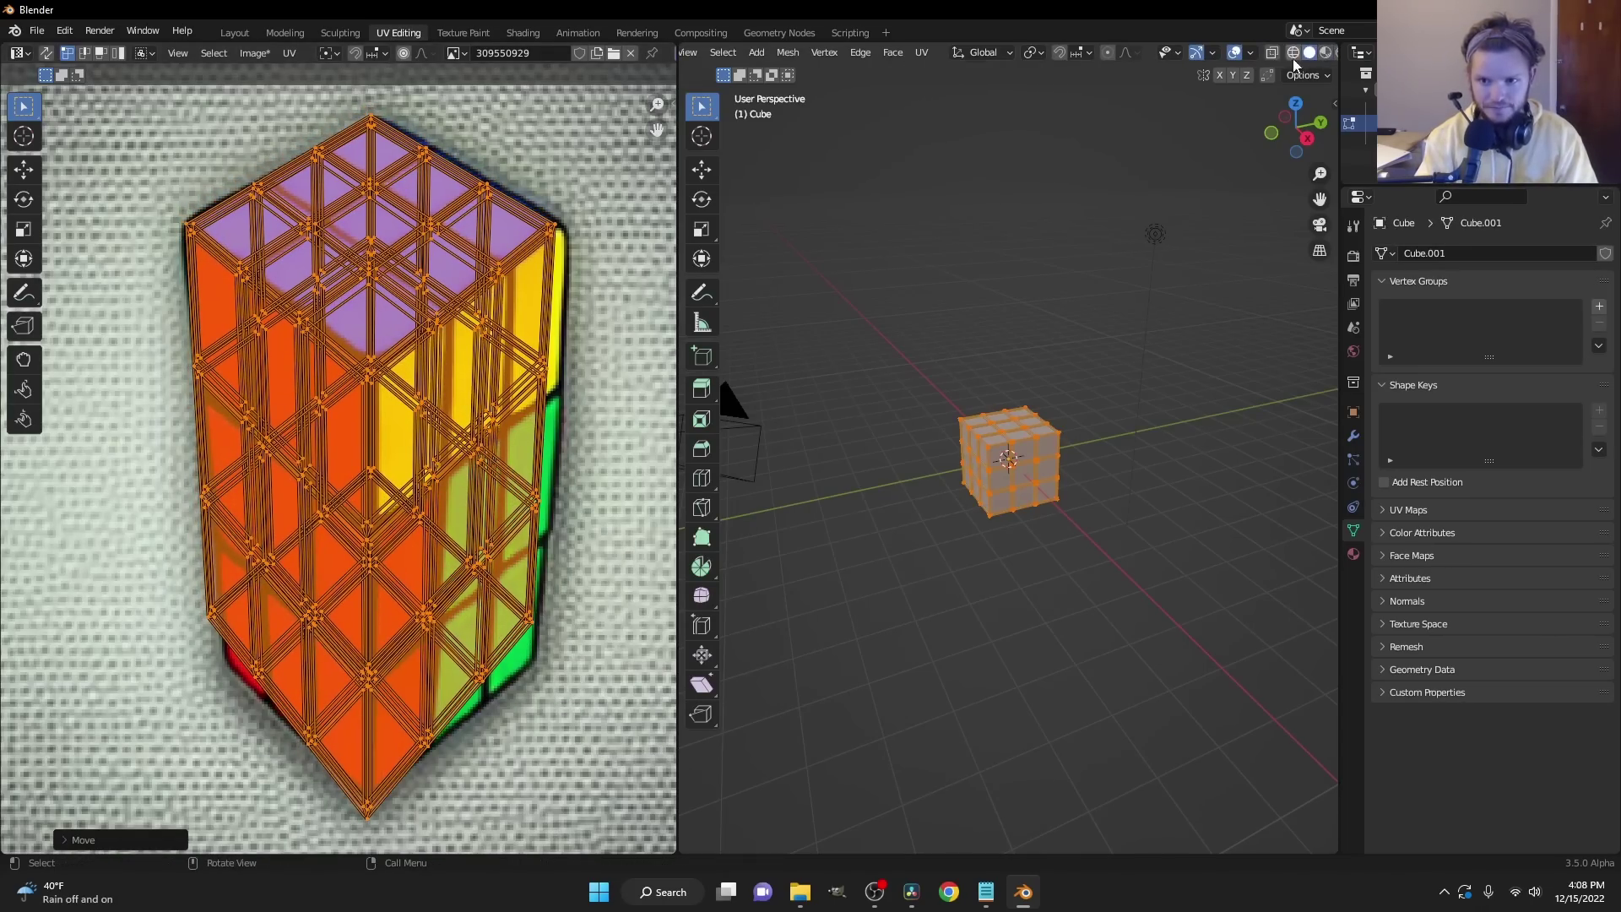
{"action": "scroll", "coordinate": [1306, 61], "scroll_direction": "down", "scroll_amount": 2}
{"action": "left_click", "coordinate": [1292, 53]}
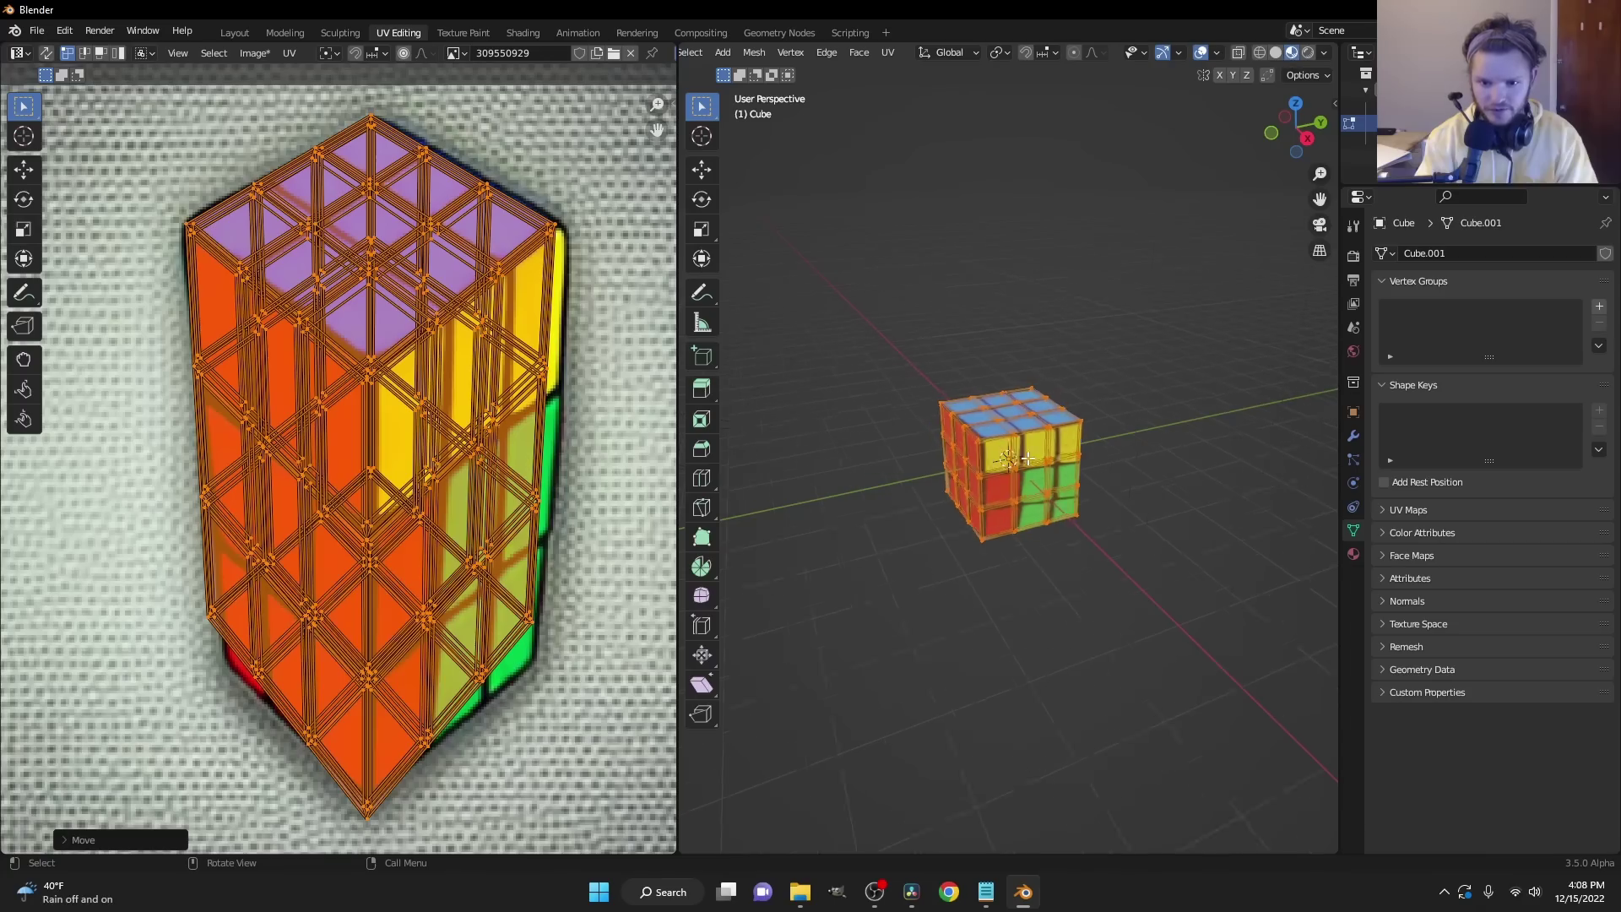
{"action": "scroll", "coordinate": [1027, 458], "scroll_direction": "up", "scroll_amount": 3}
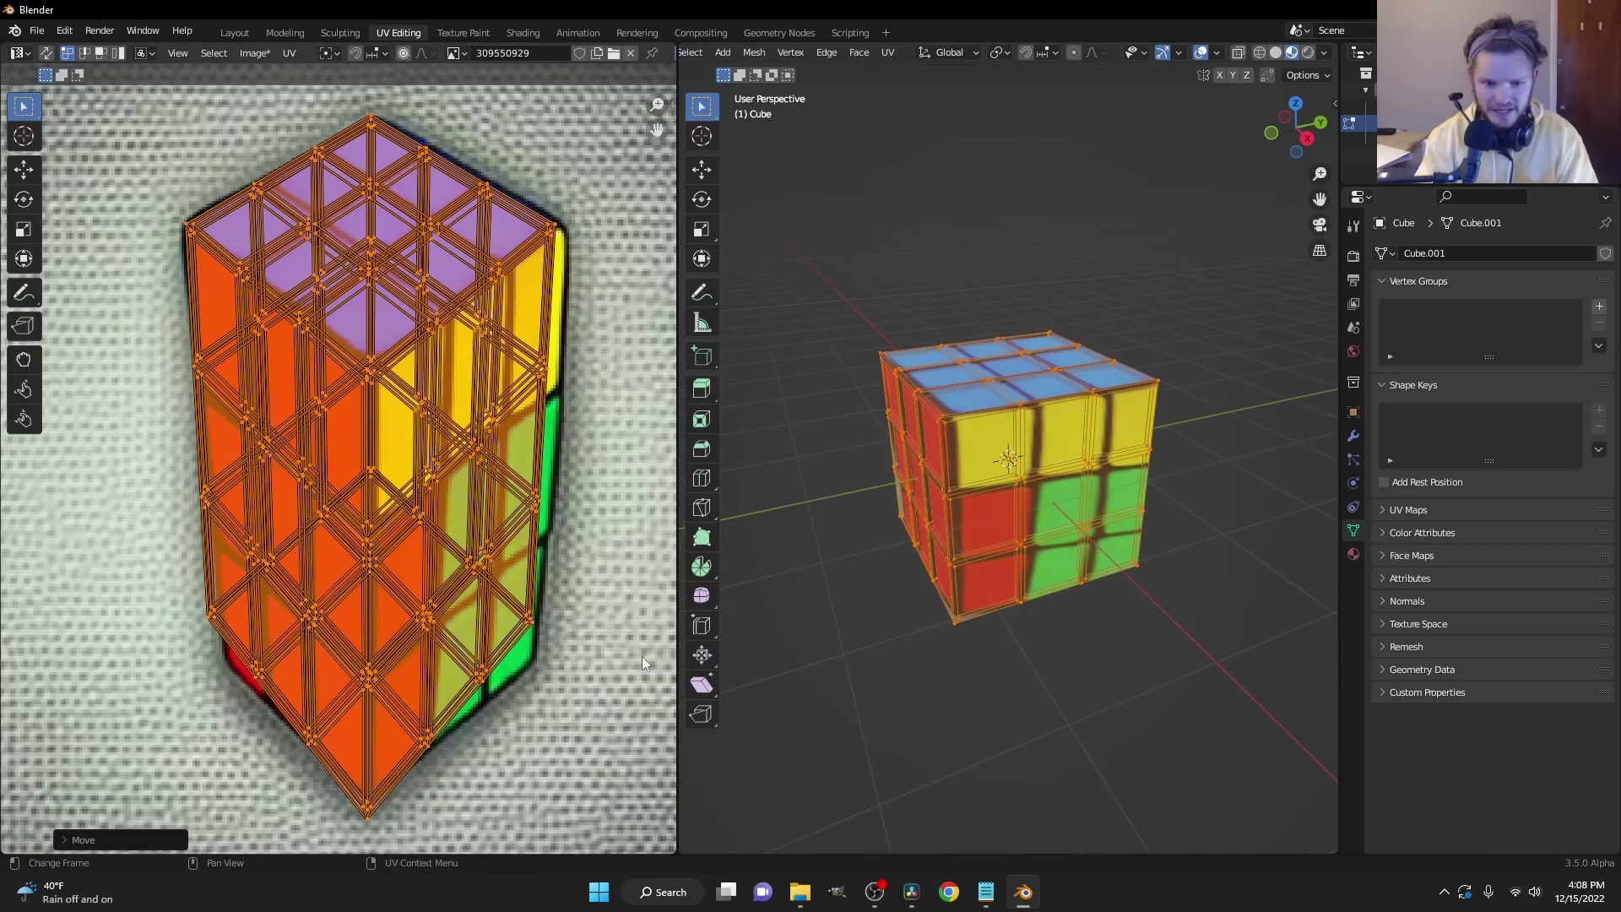
- With proportional editing on, reposition individual UV vertices, including the top-right corner
{"action": "key", "text": "o"}
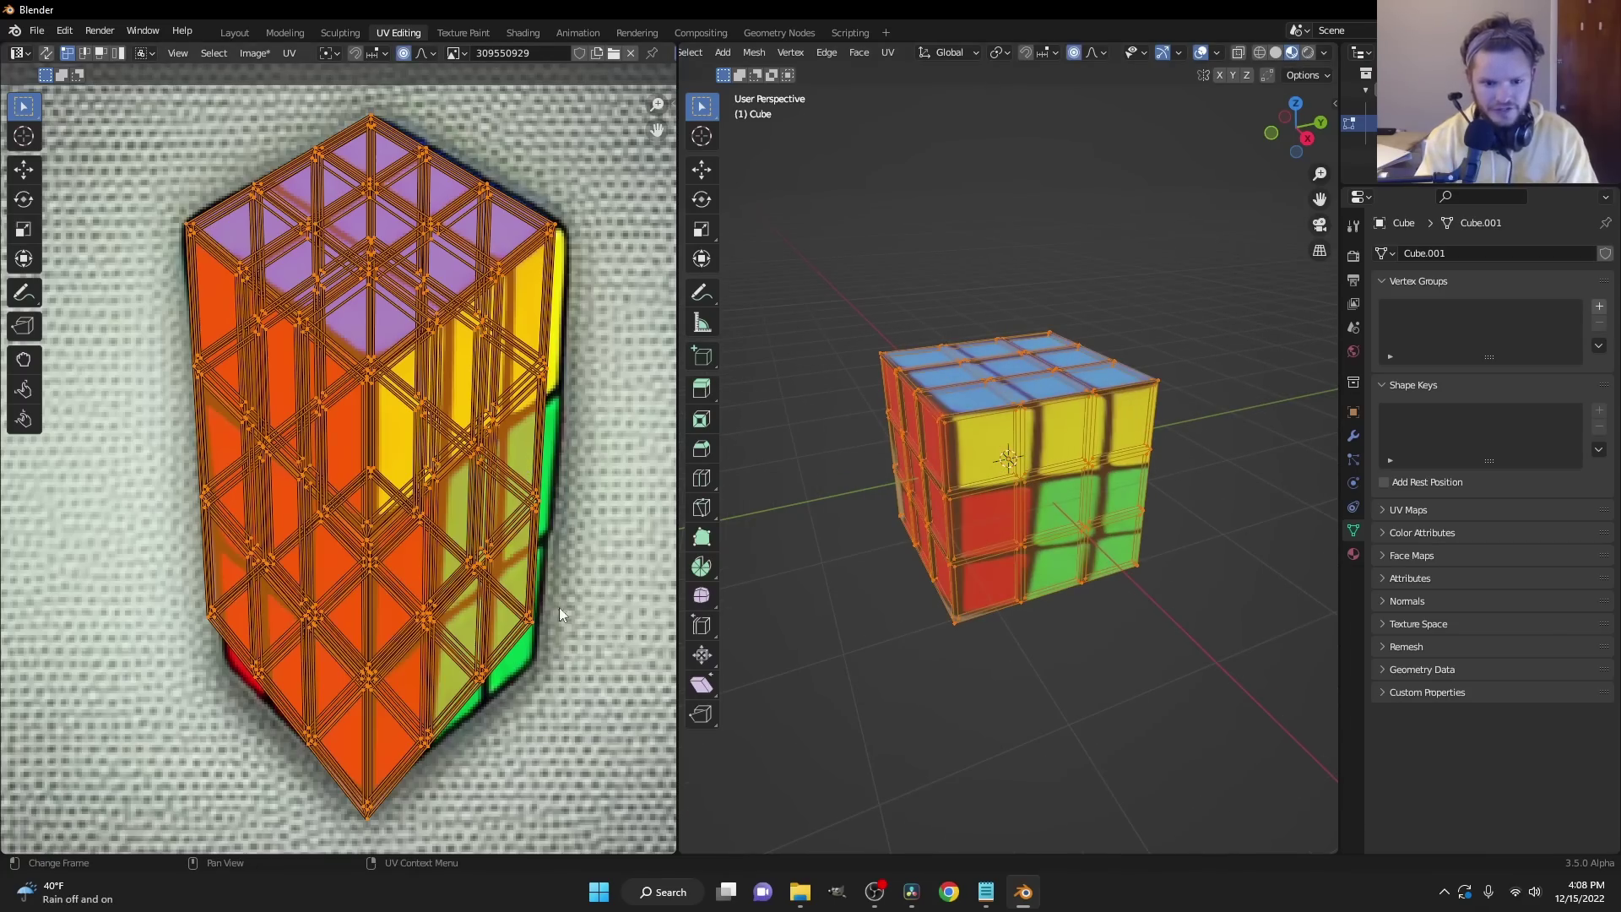
{"action": "left_click", "coordinate": [528, 624]}
{"action": "key", "text": "g"}
{"action": "scroll", "coordinate": [527, 625], "scroll_direction": "up", "scroll_amount": 16}
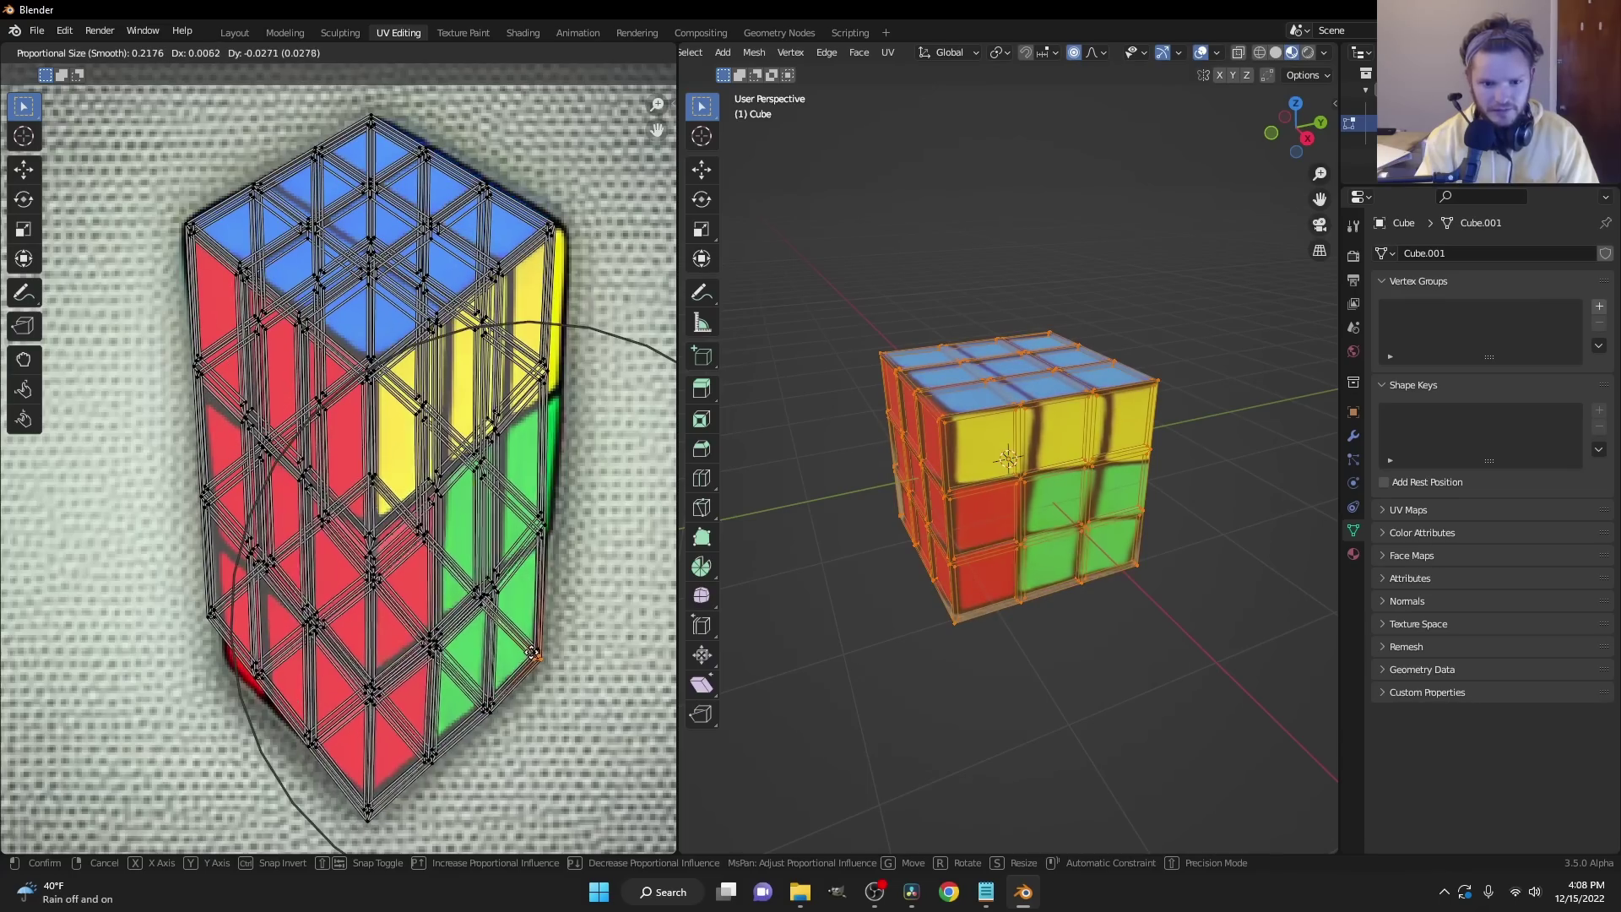
{"action": "left_click", "coordinate": [530, 655]}
{"action": "left_click", "coordinate": [547, 219]}
{"action": "key", "text": "g"}
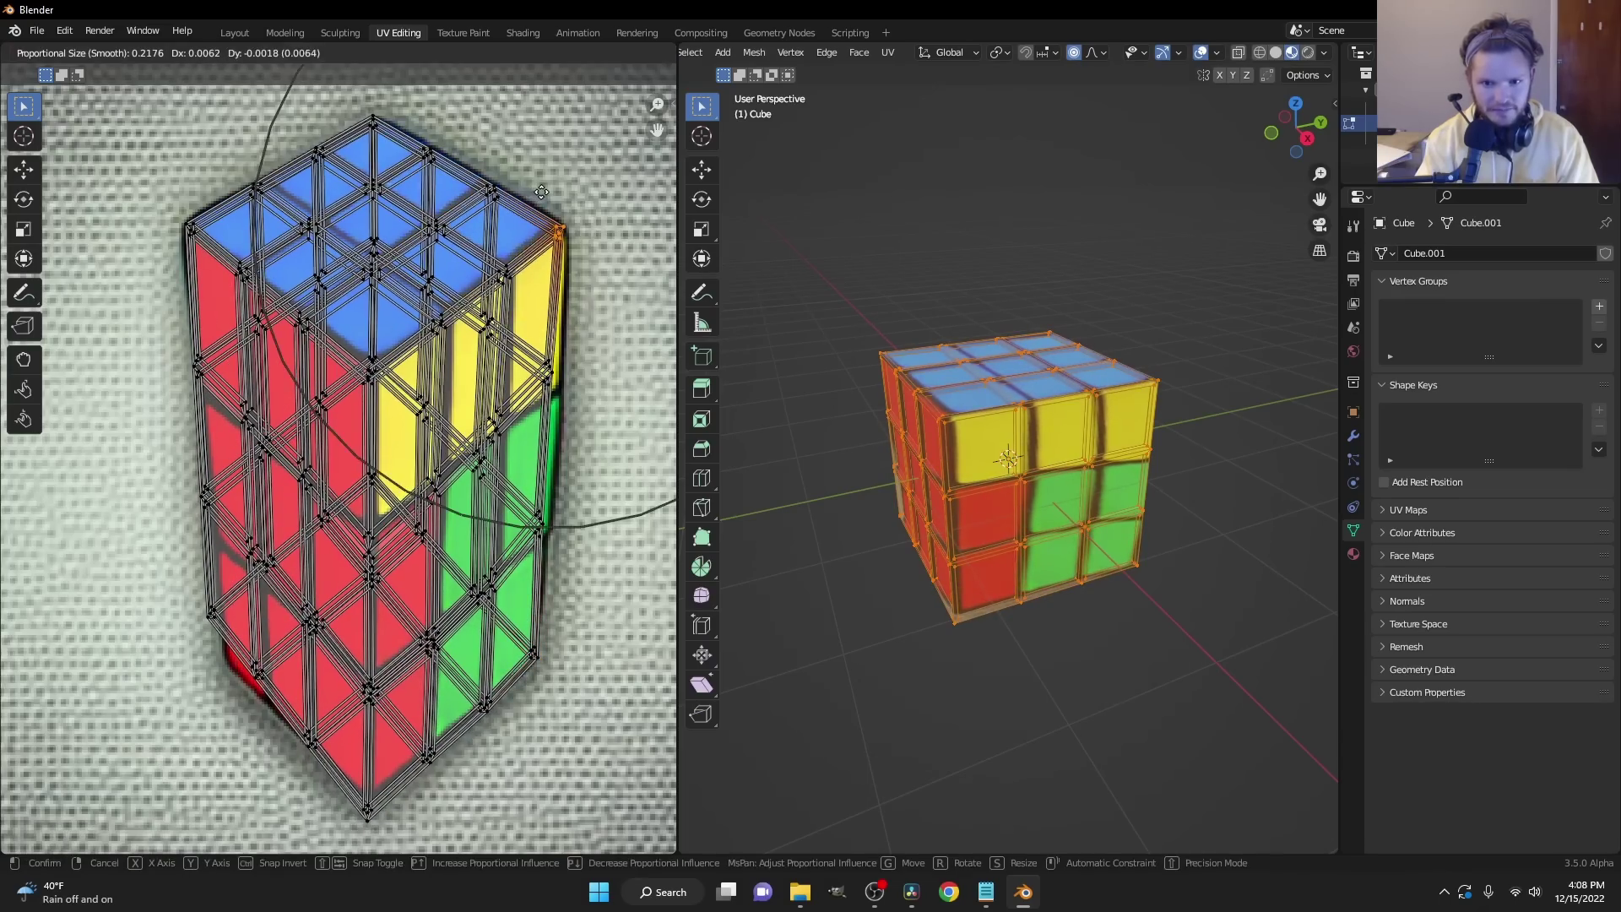
{"action": "left_click", "coordinate": [540, 217]}
{"action": "left_click", "coordinate": [222, 625]}
{"action": "key", "text": "g"}
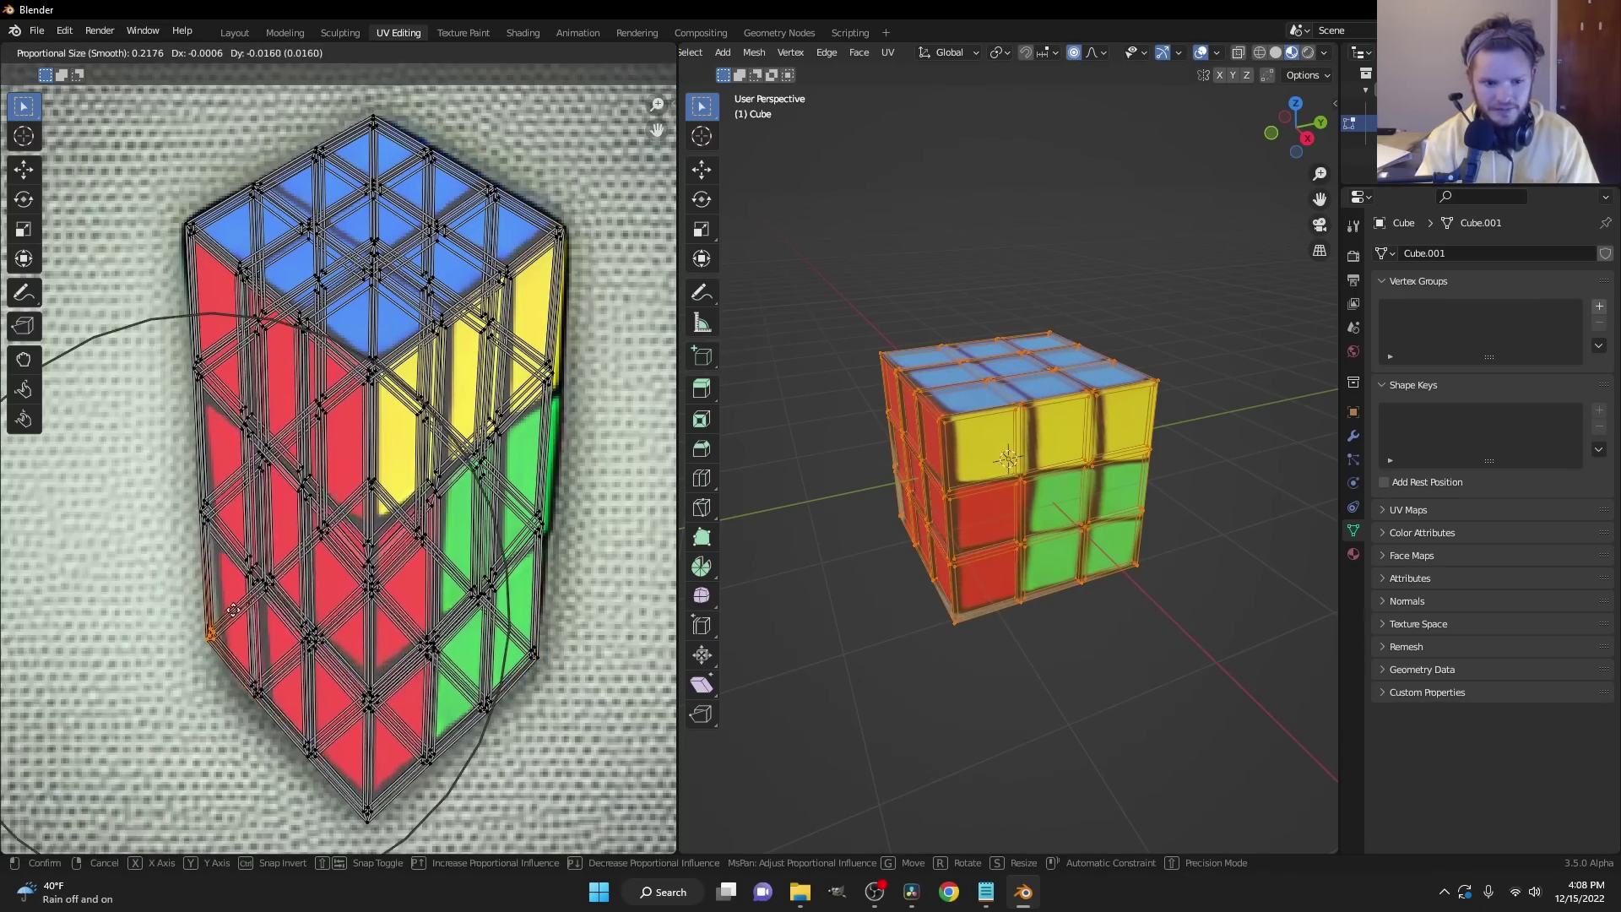
{"action": "left_click", "coordinate": [249, 633]}
- Adjust the bottom UV point, check the cube's red front face, and return to Layout
{"action": "key", "text": "Tab"}
{"action": "key", "text": "Tab"}
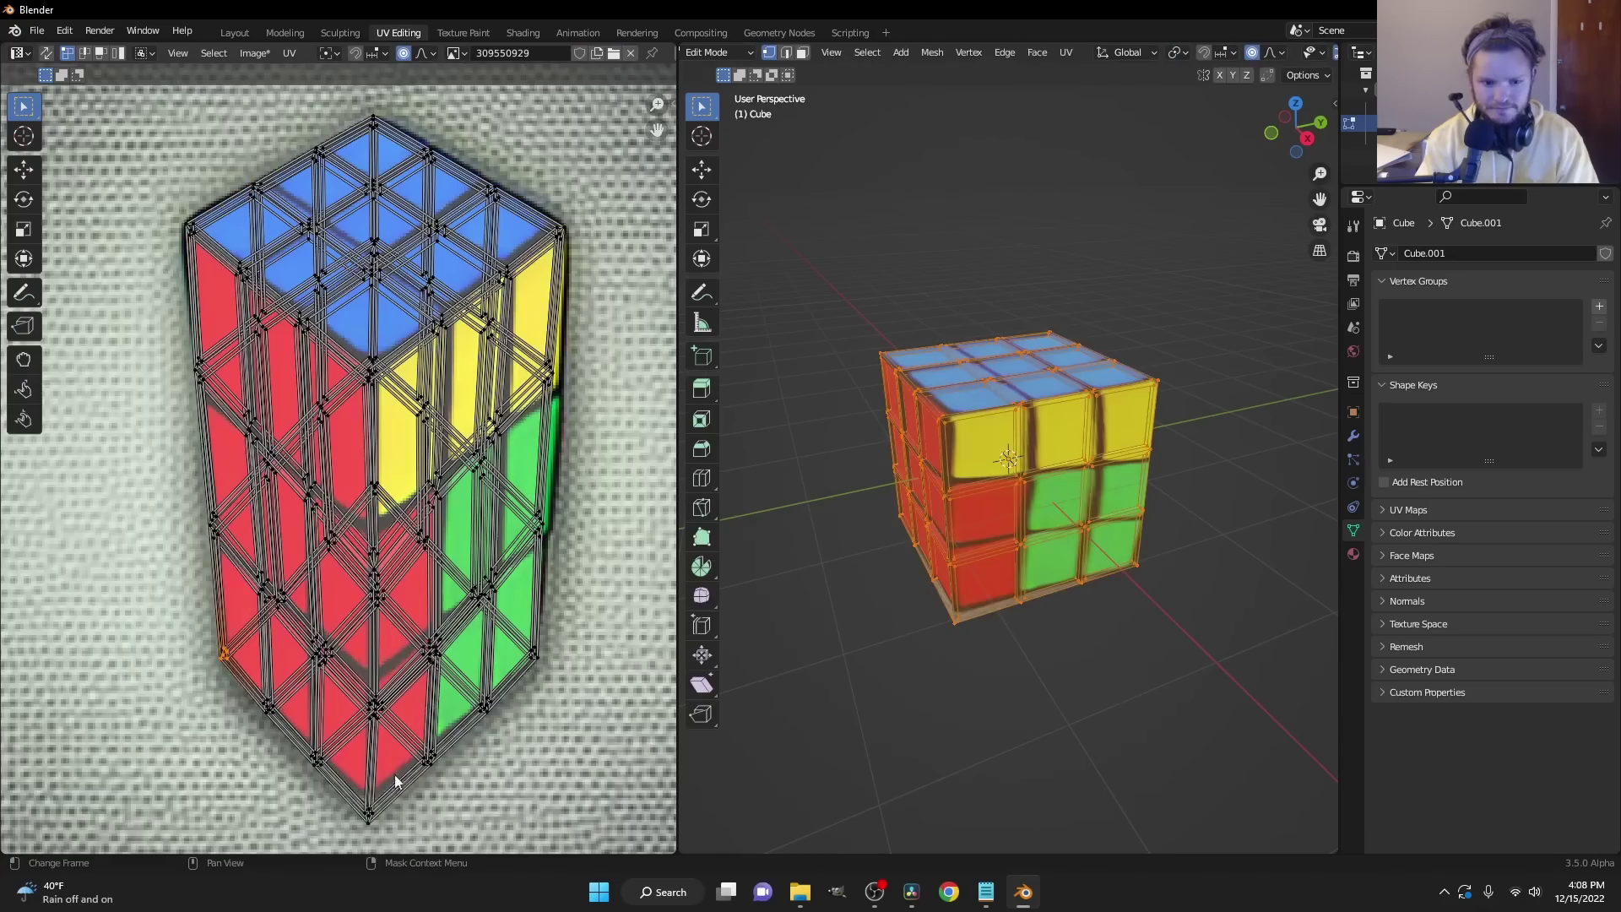
{"action": "left_click", "coordinate": [370, 803]}
{"action": "key", "text": "g"}
{"action": "left_click", "coordinate": [405, 785]}
{"action": "key", "text": "Tab"}
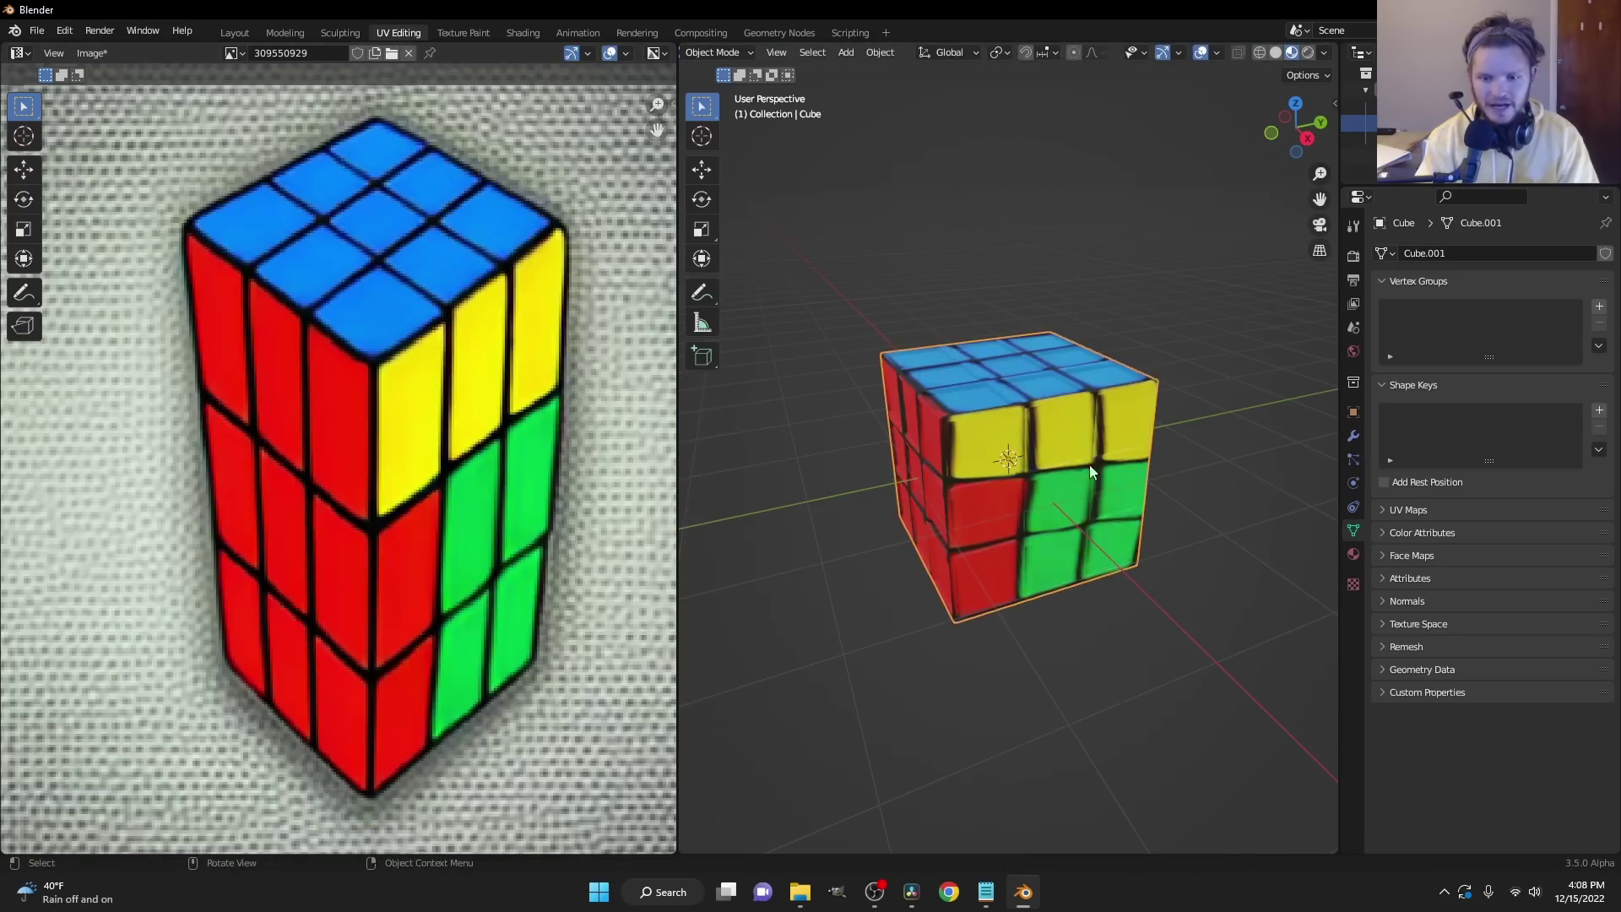
{"action": "mouse_move", "coordinate": [1089, 464]}
{"action": "middle_mouse_down"}
{"action": "mouse_move", "coordinate": [1158, 466]}
{"action": "mouse_move", "coordinate": [1011, 474]}
{"action": "mouse_move", "coordinate": [1087, 460]}
{"action": "mouse_move", "coordinate": [1072, 468]}
{"action": "middle_mouse_up"}
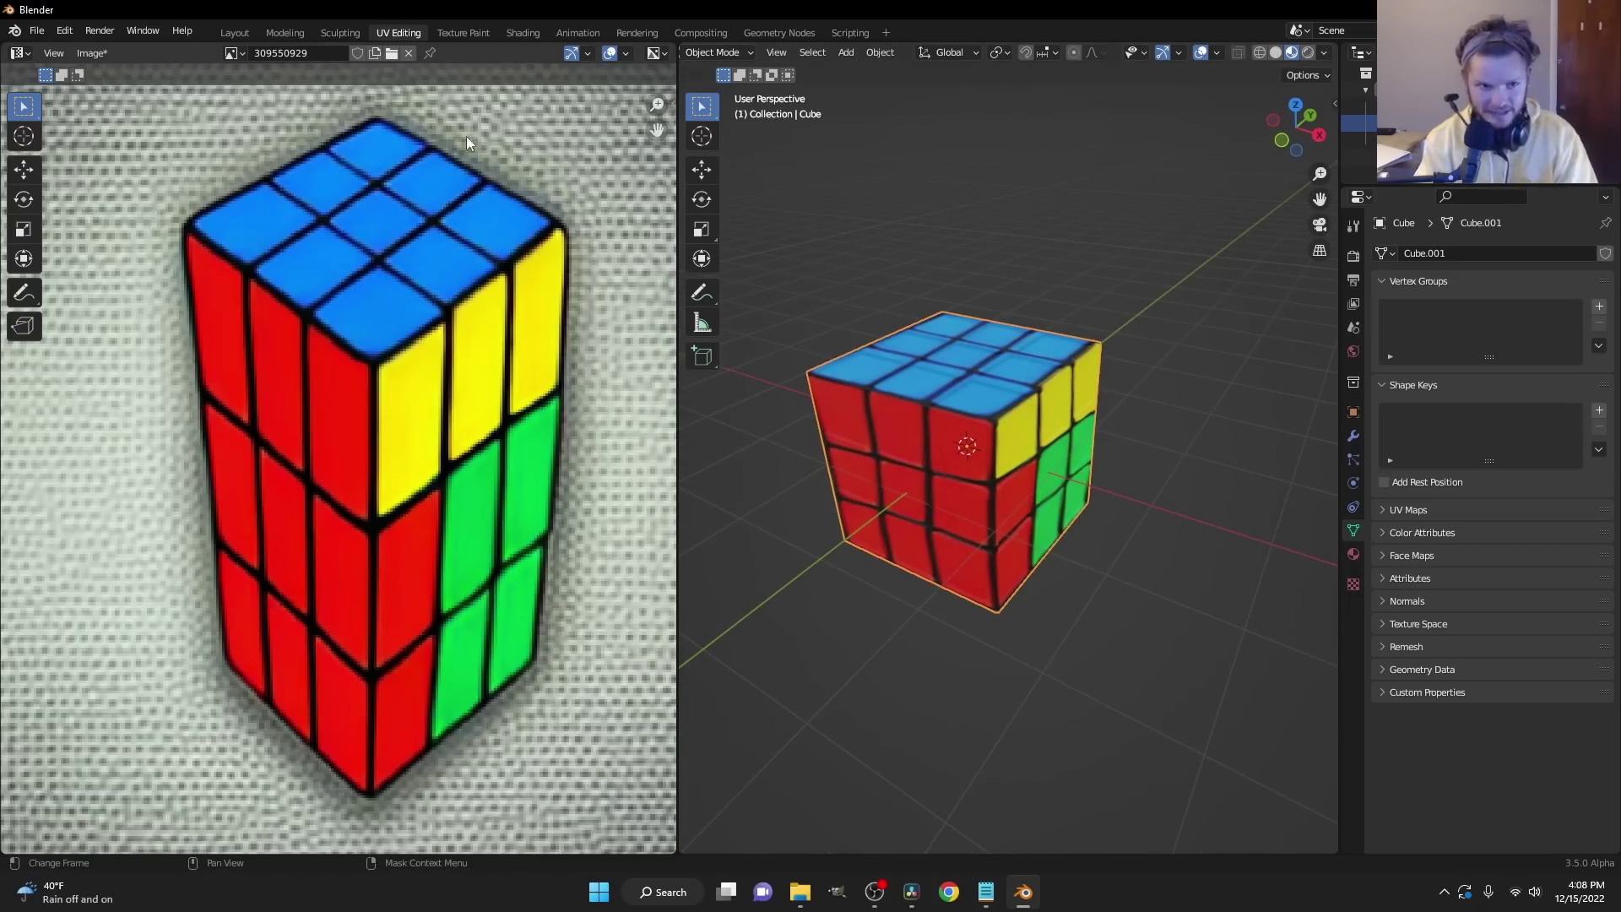
{"action": "left_click", "coordinate": [238, 32]}
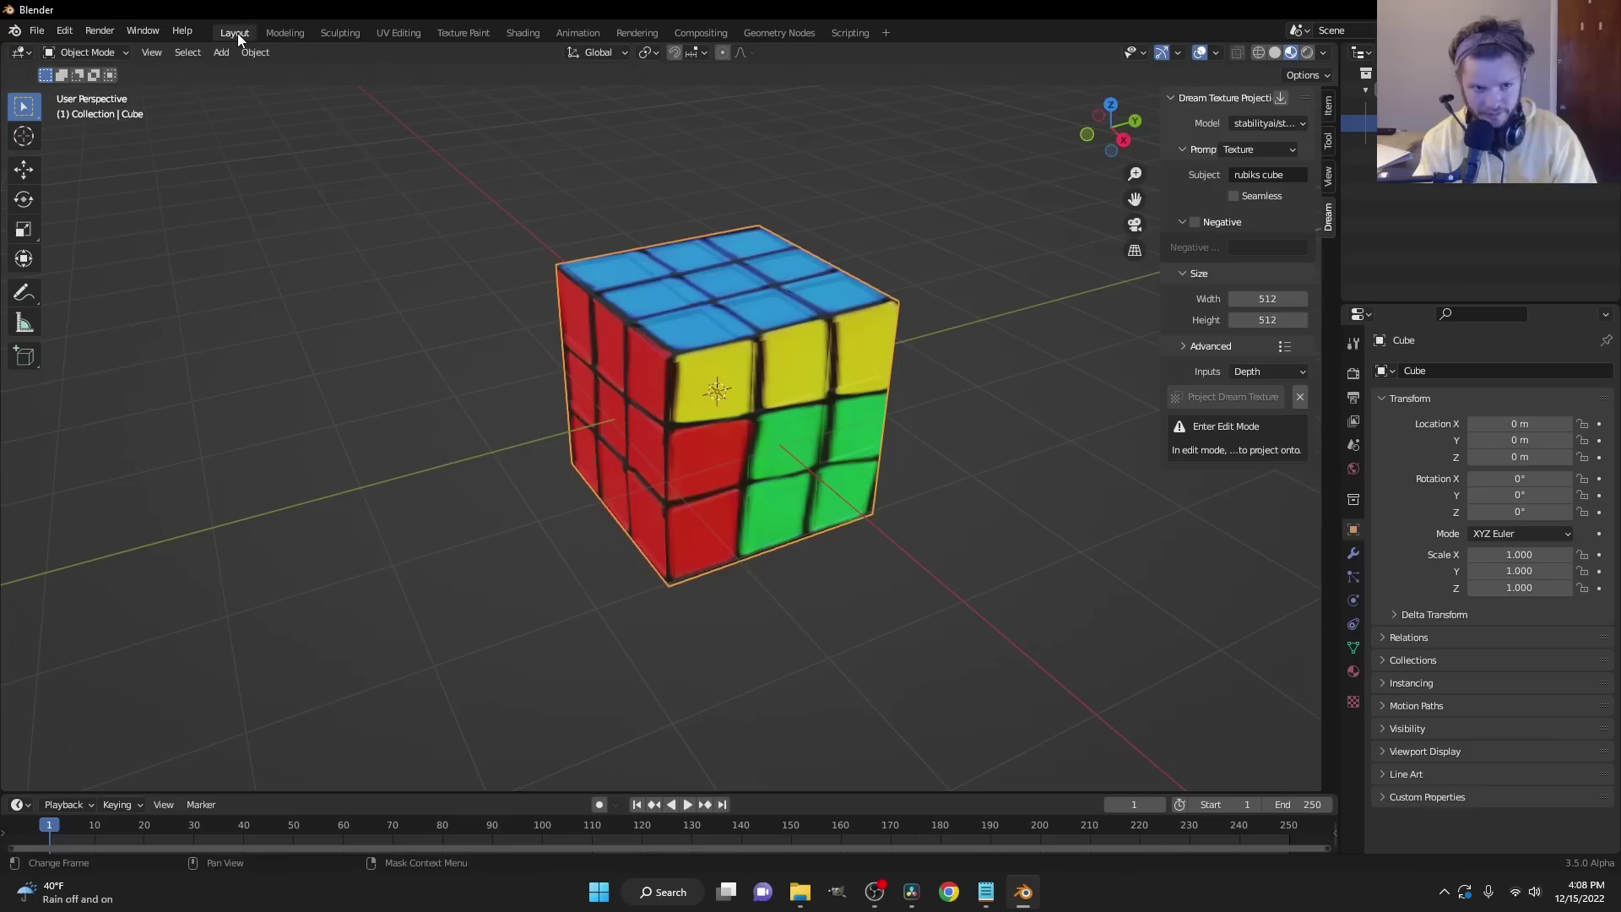
- Delete the Rubik's cube and add a new plain cube
{"action": "key", "text": "x"}
{"action": "left_click", "coordinate": [762, 357]}
{"action": "key", "text": "shift+a"}
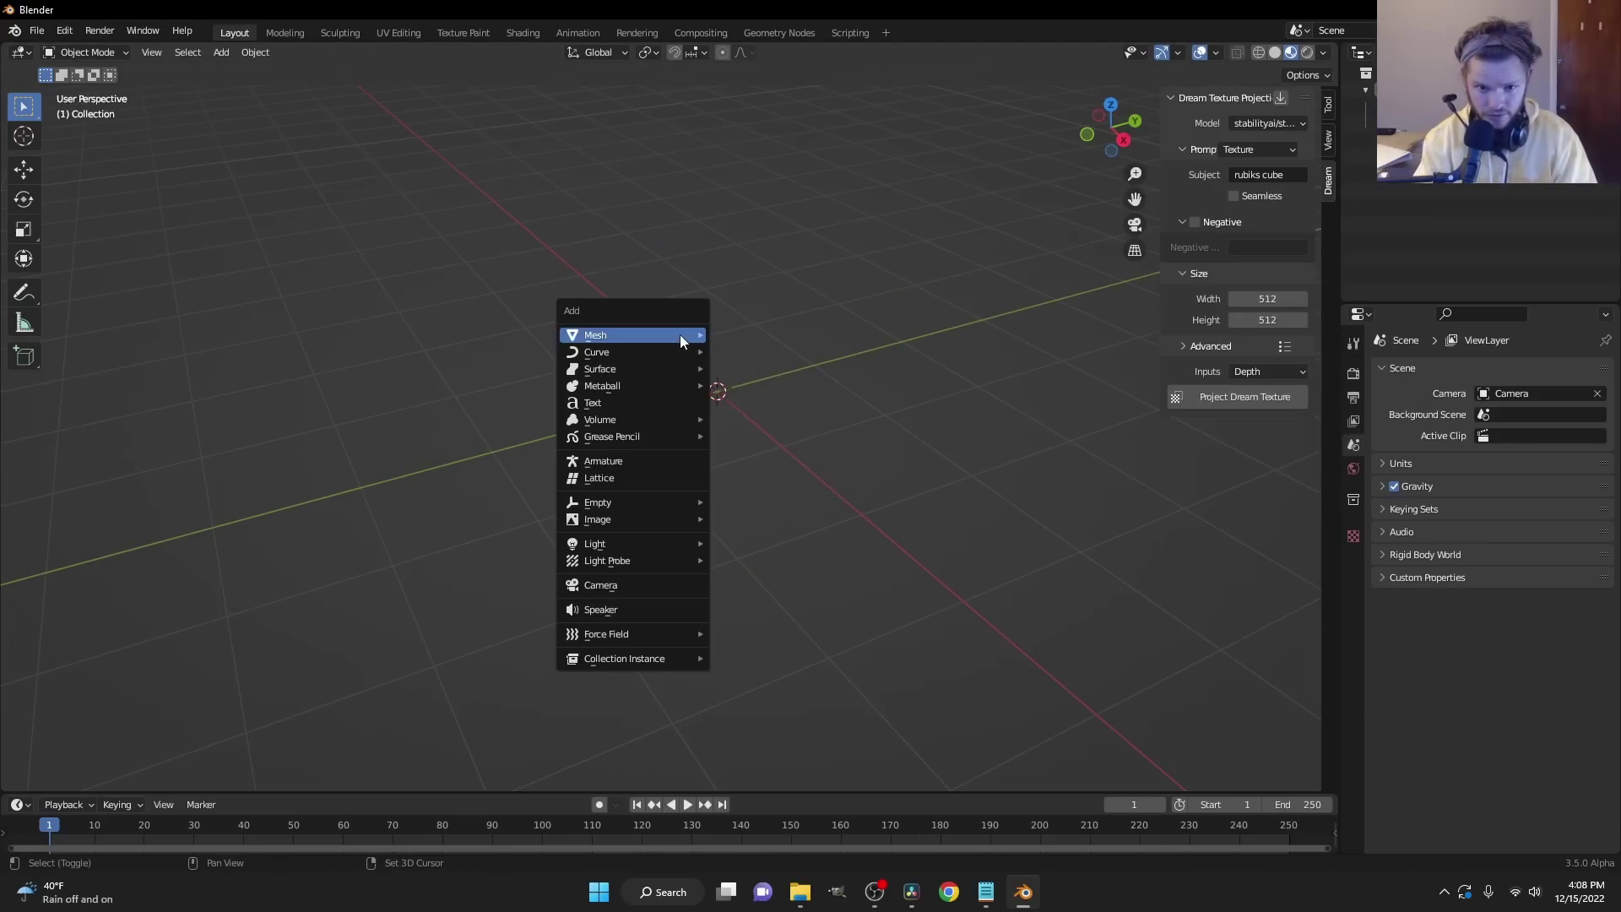
{"action": "mouse_move", "coordinate": [681, 334]}
{"action": "left_click", "coordinate": [739, 353]}
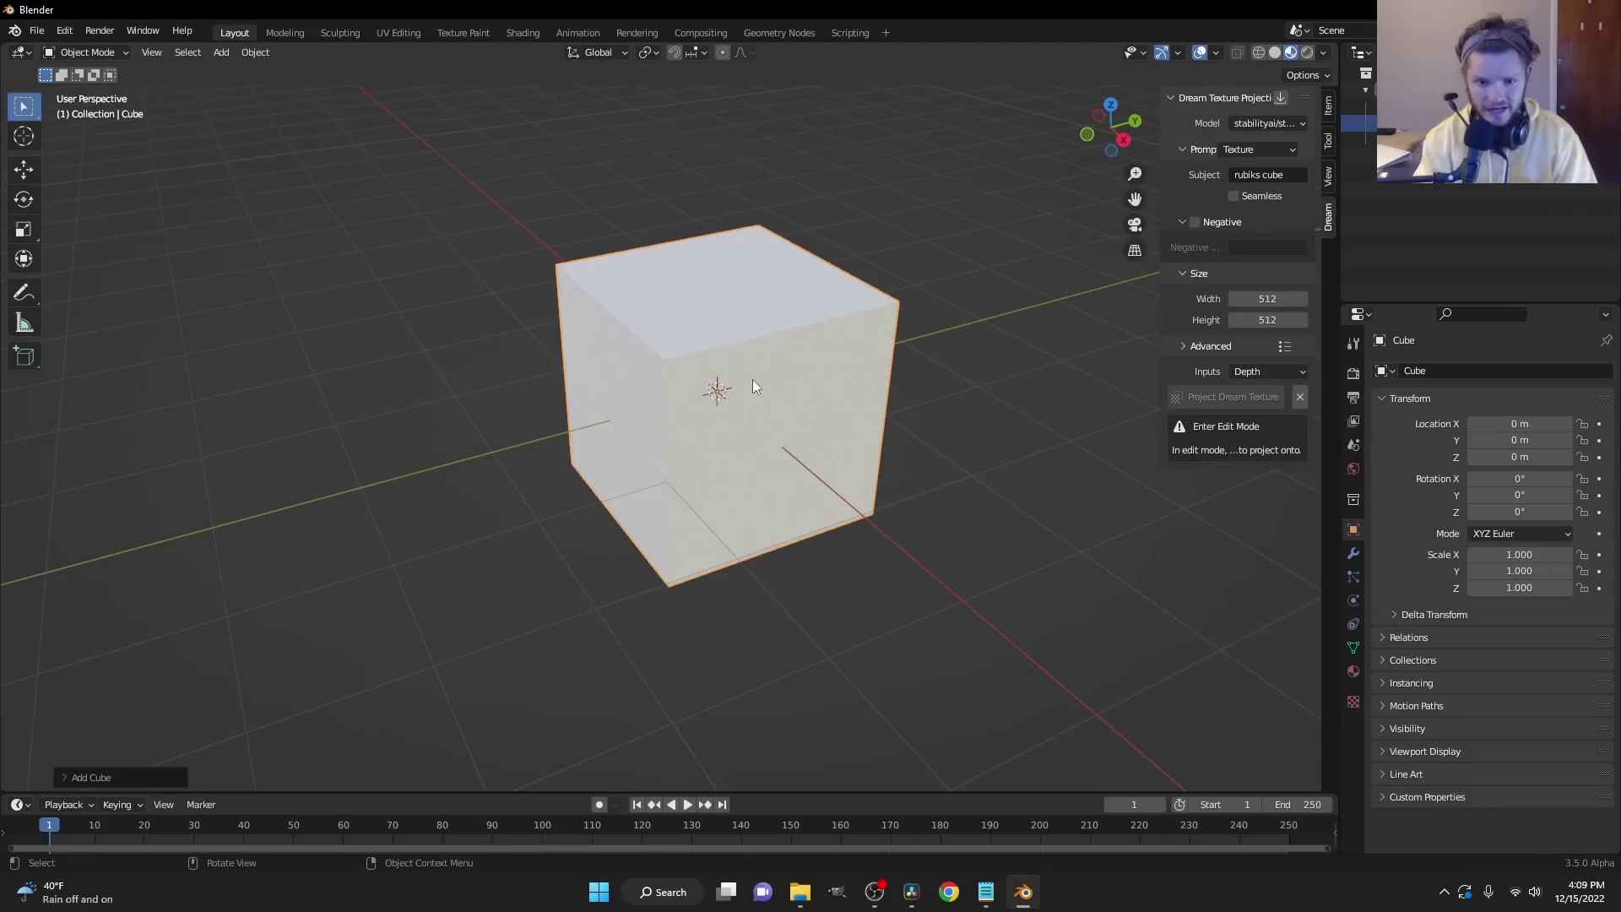
- Scale the new cube's mesh down along Z and Y into a flatter, narrower box
{"action": "key", "text": "Tab"}
{"action": "key", "text": "s"}
{"action": "key", "text": "z"}
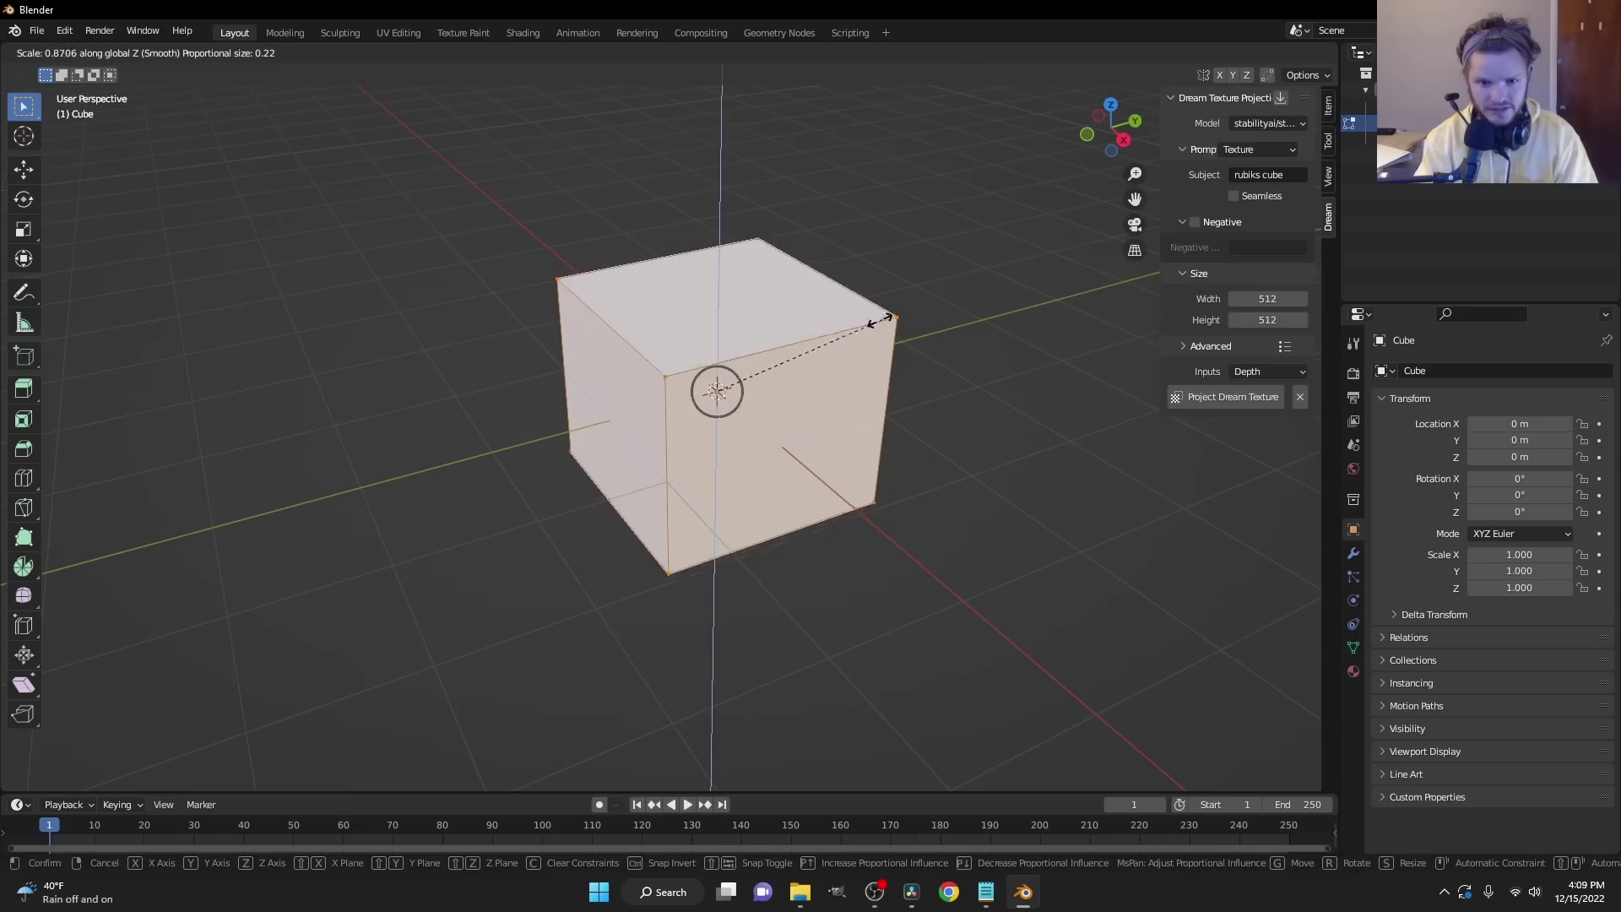
{"action": "left_click", "coordinate": [817, 346]}
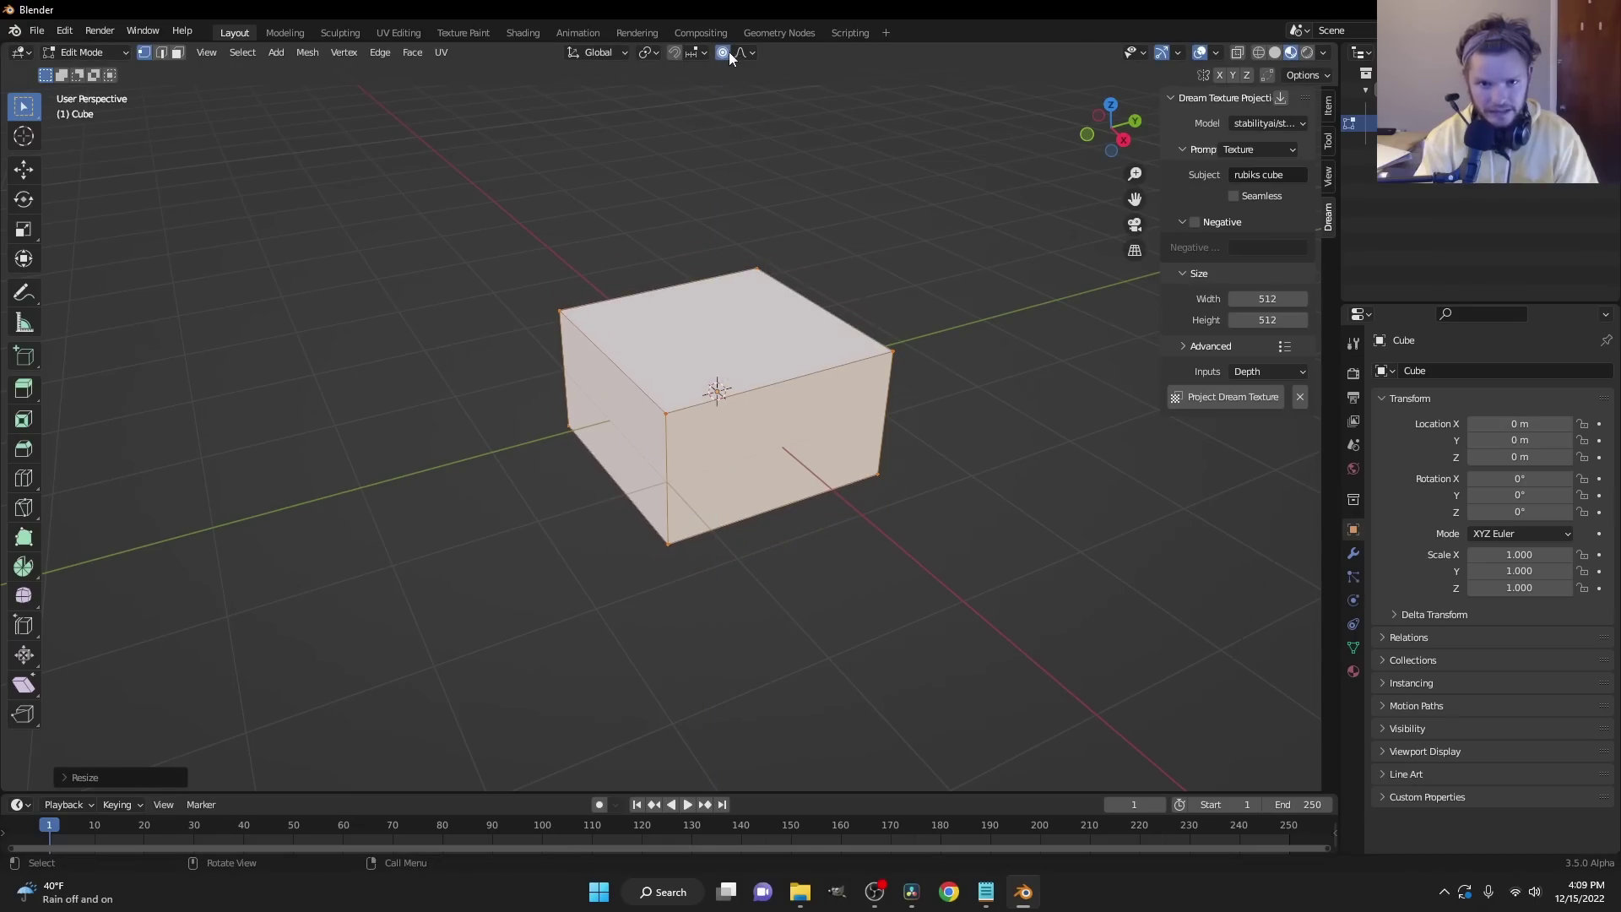
{"action": "key", "text": "s"}
{"action": "key", "text": "y"}
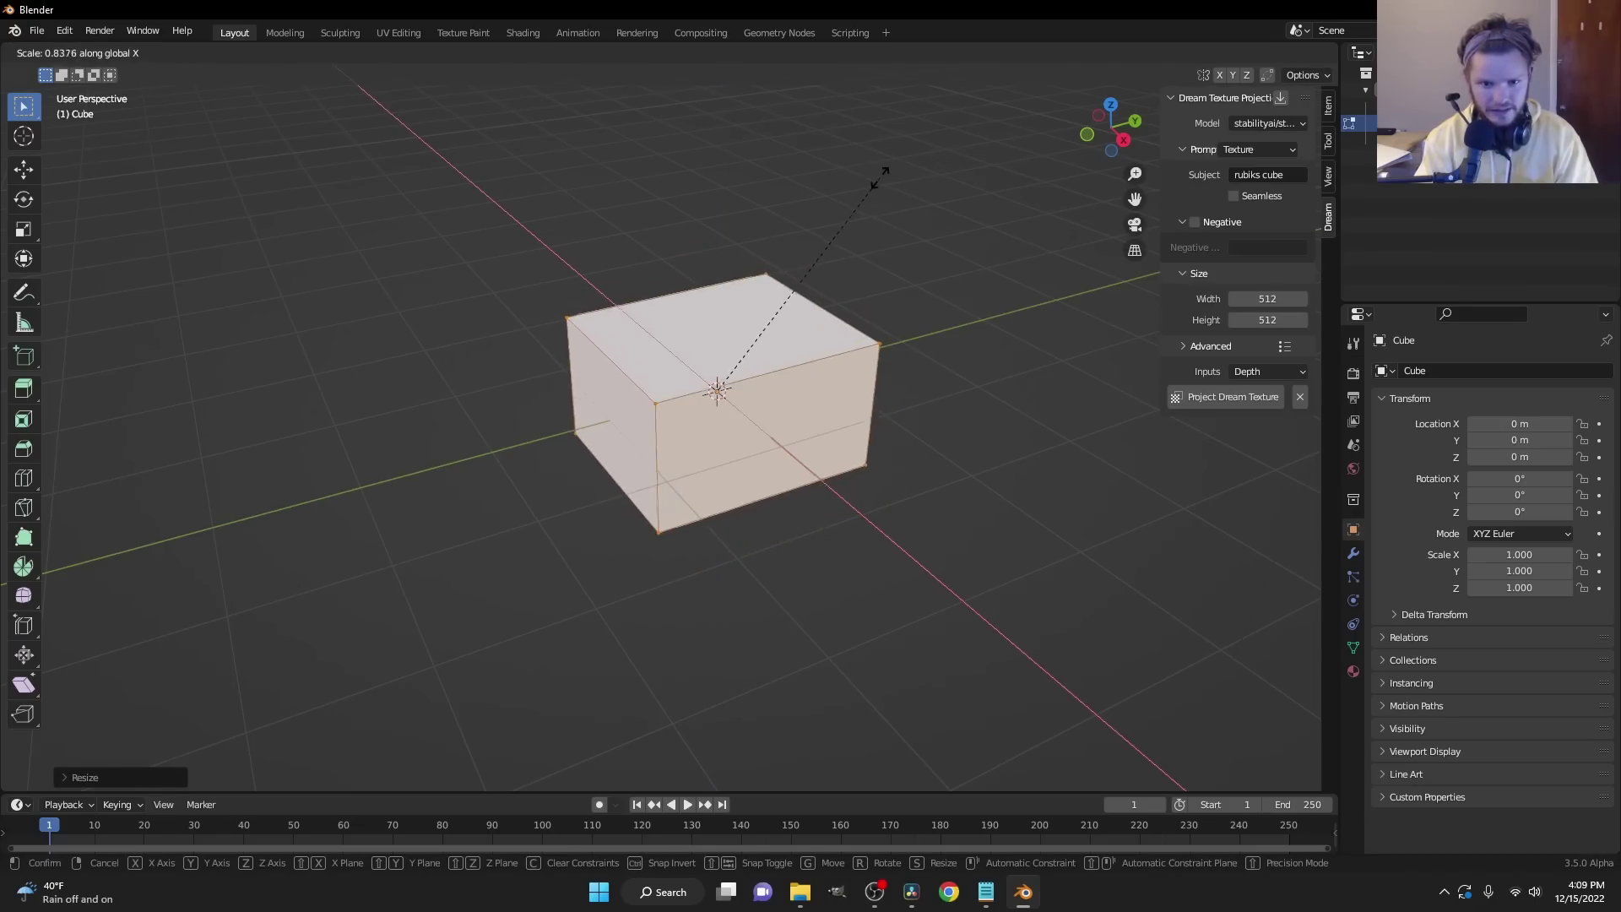
{"action": "left_click", "coordinate": [858, 173]}
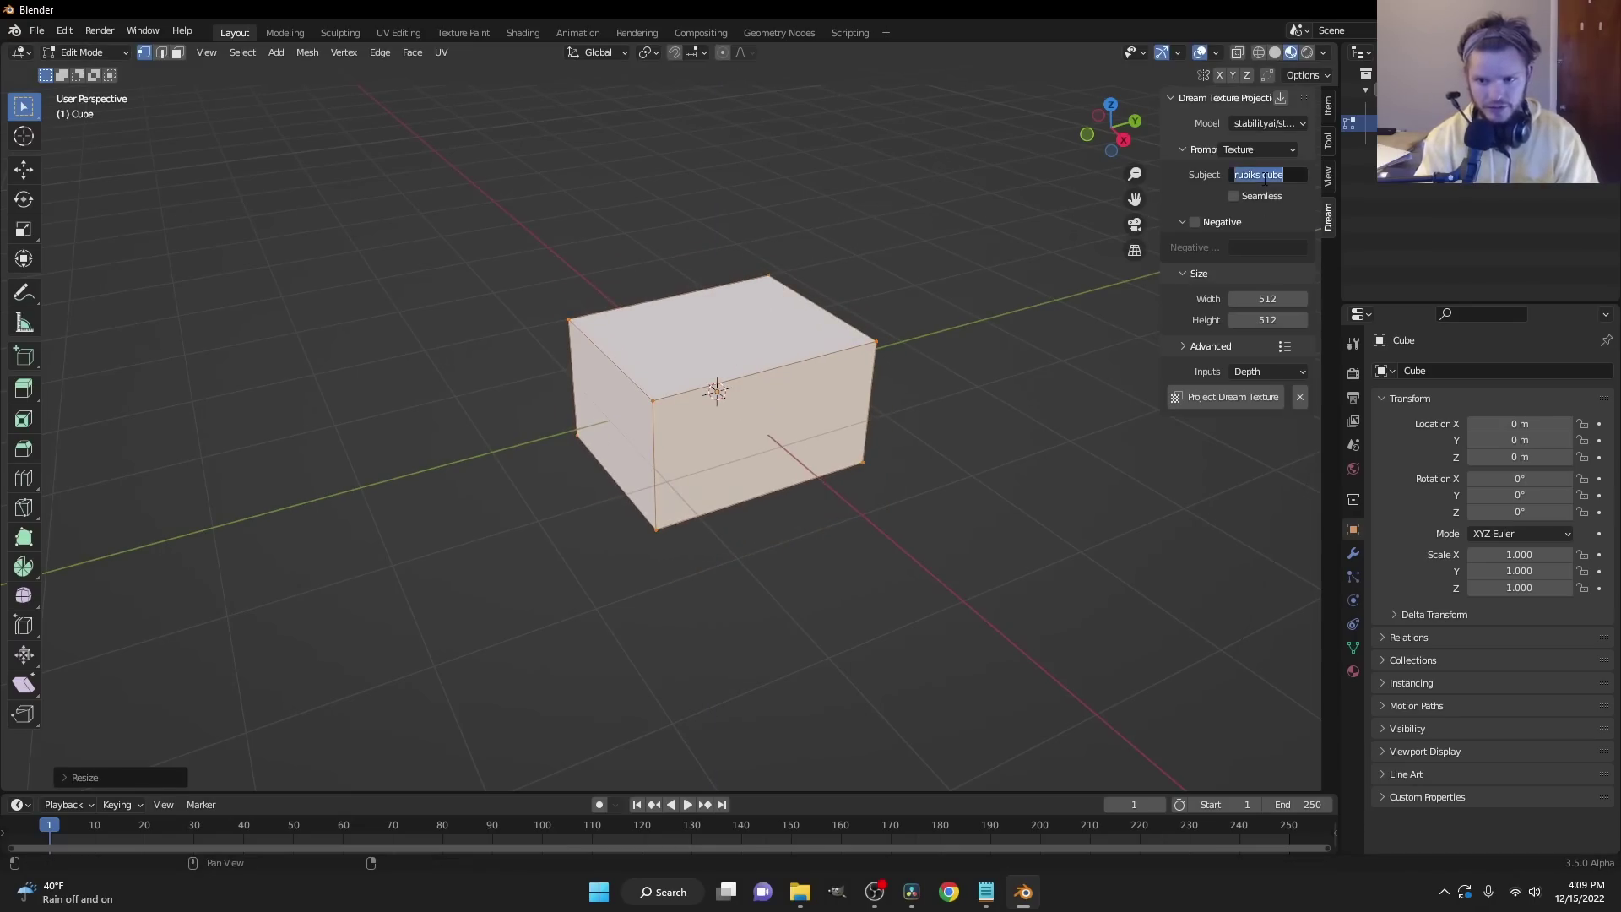
- Set the Dream Texture subject to 'AC unit' and project it onto the box
{"action": "type", "text": "A"}
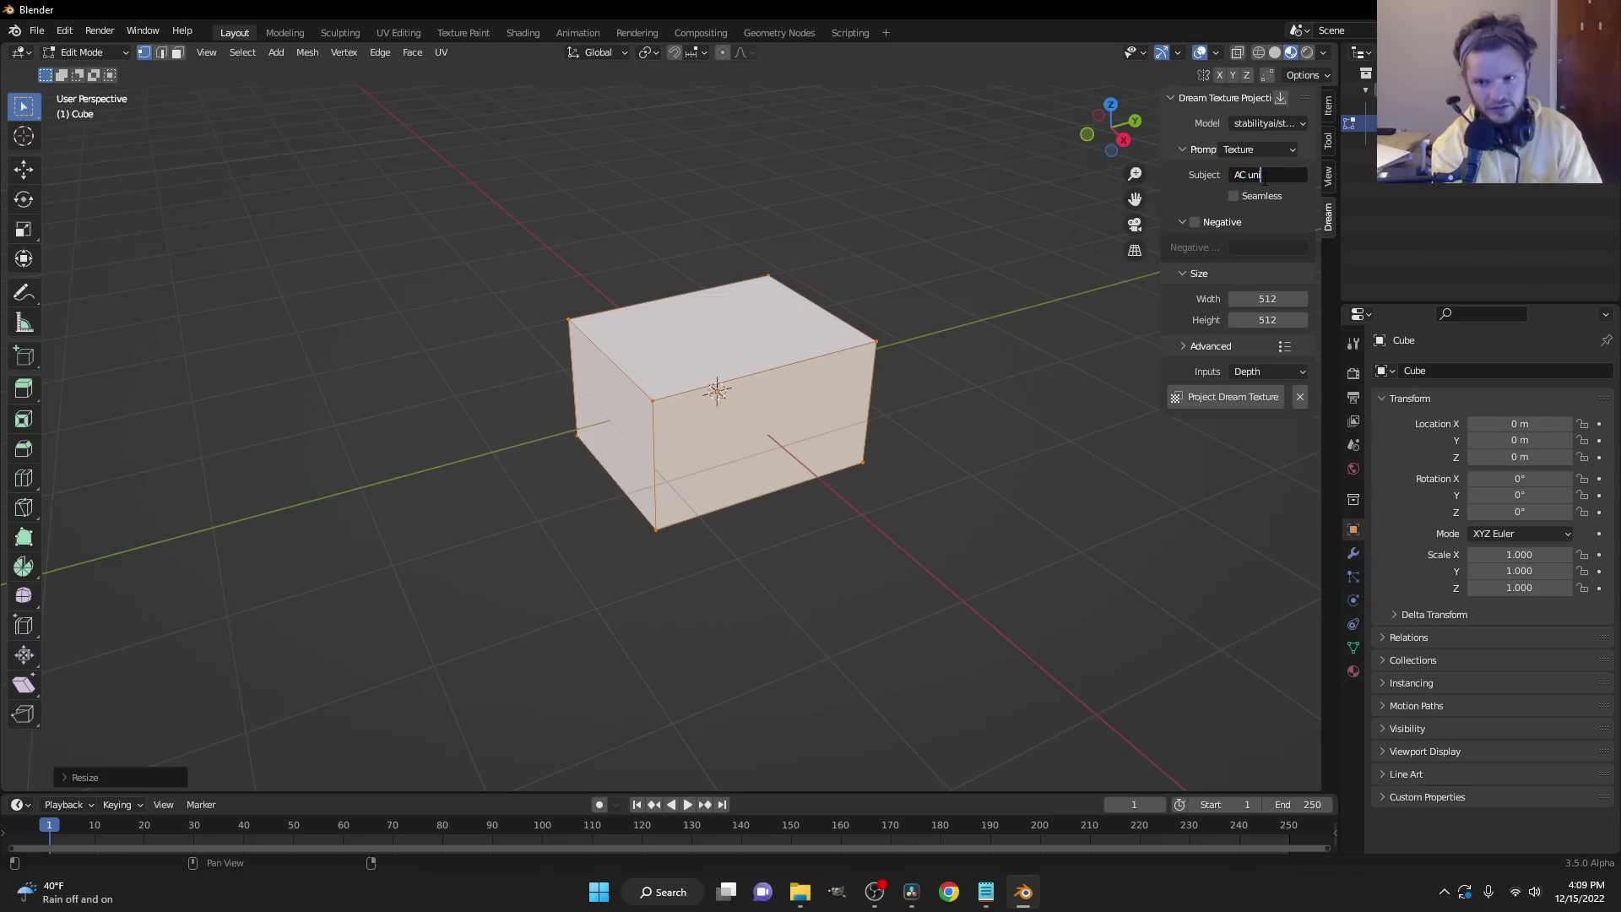
{"action": "type", "text": "C unit"}
{"action": "key", "text": "Return"}
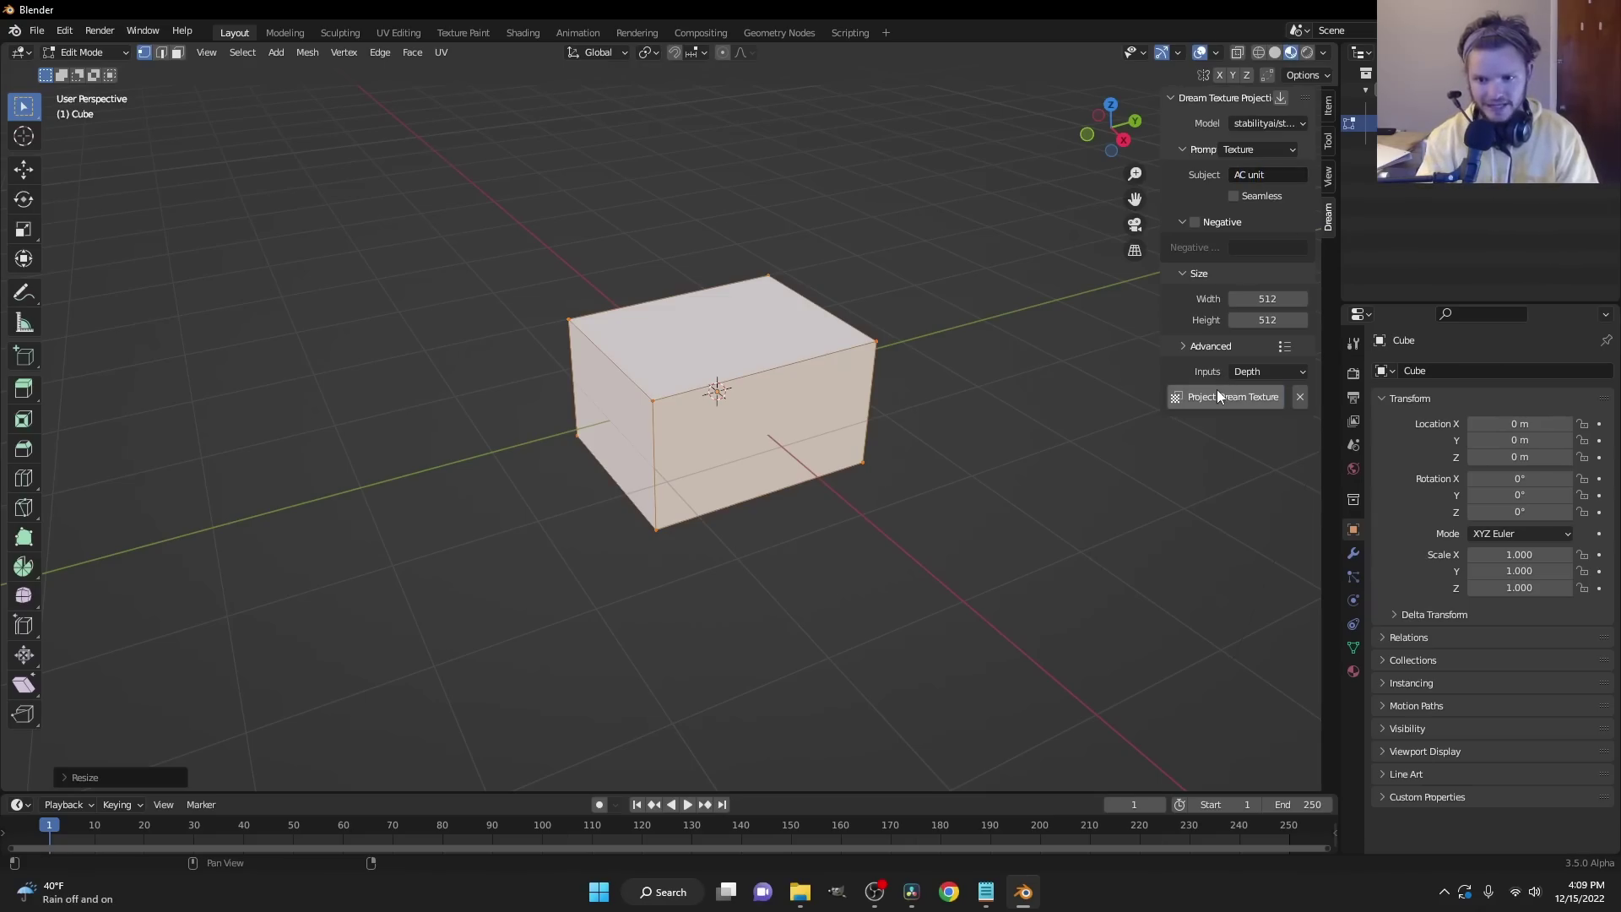
{"action": "left_click", "coordinate": [1218, 388]}
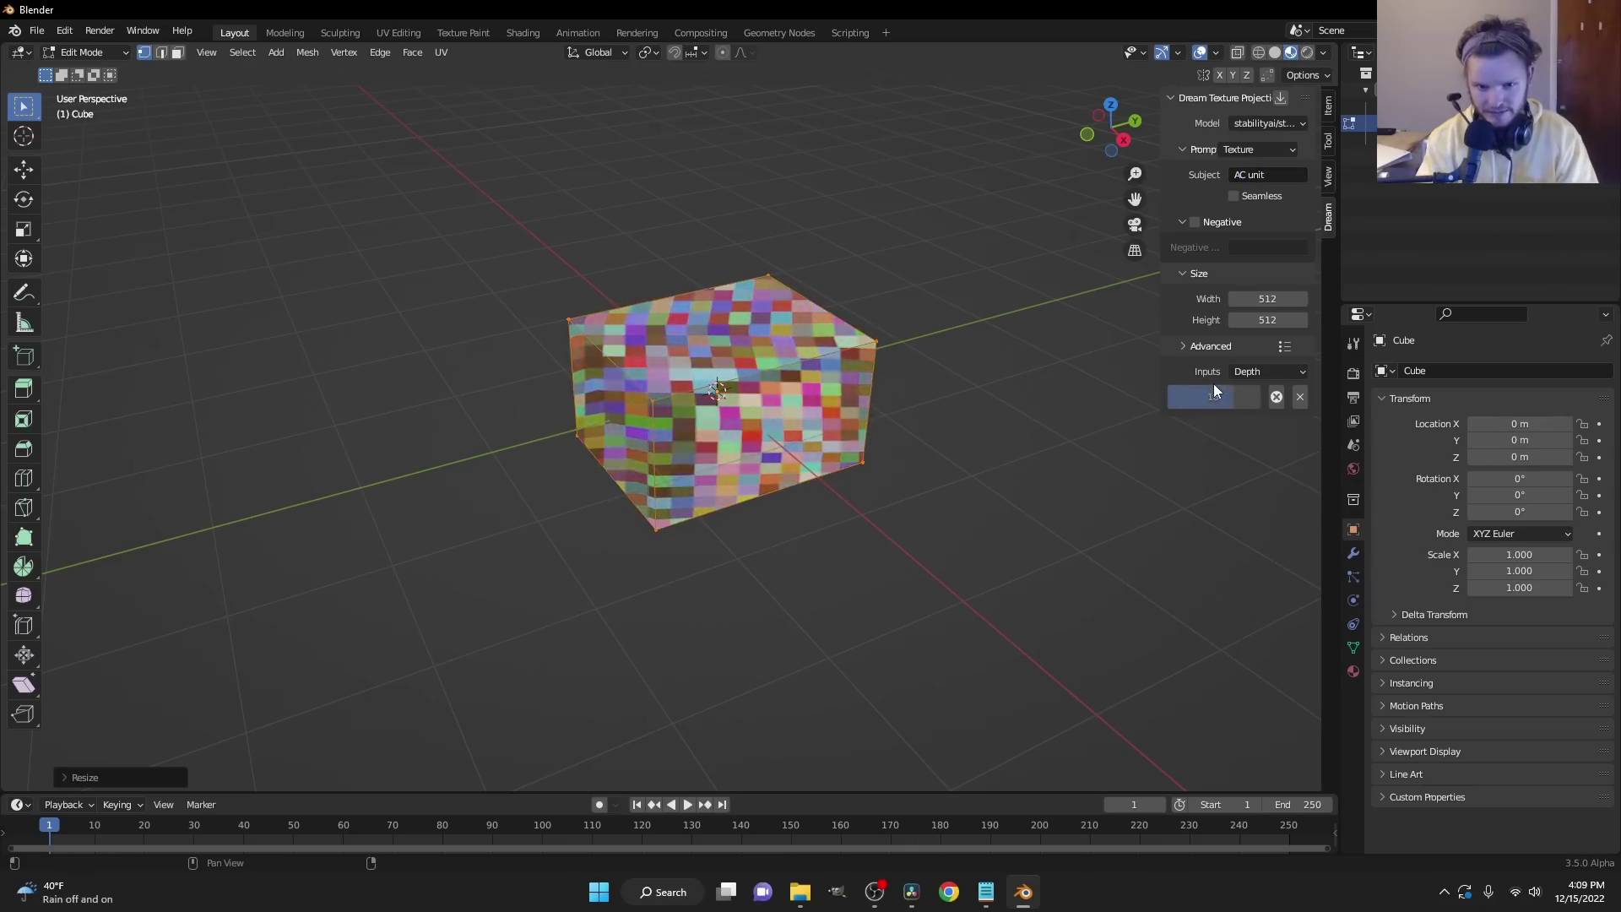
{"action": "middle_click_drag", "start_coordinate": [719, 382], "coordinate": [775, 372]}
{"action": "scroll", "coordinate": [737, 365], "scroll_direction": "up", "scroll_amount": 2}
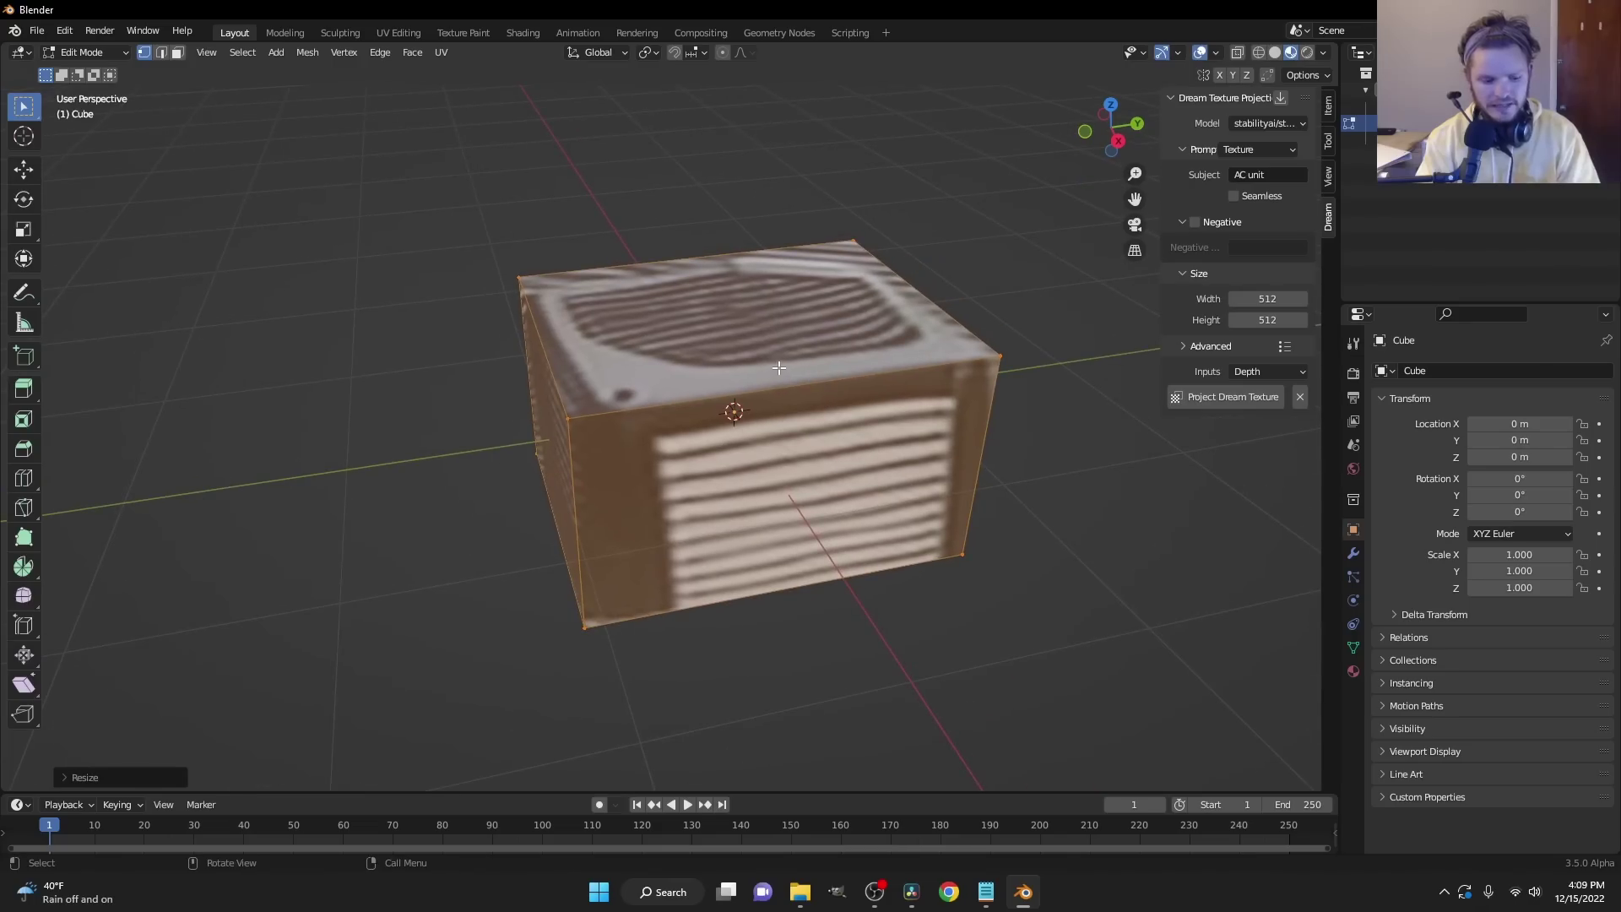
- Add a centred vertical loop cut and extrude the left front face outward
{"action": "key", "text": "ctrl+r"}
{"action": "left_click", "coordinate": [754, 392]}
{"action": "right_click", "coordinate": [754, 391]}
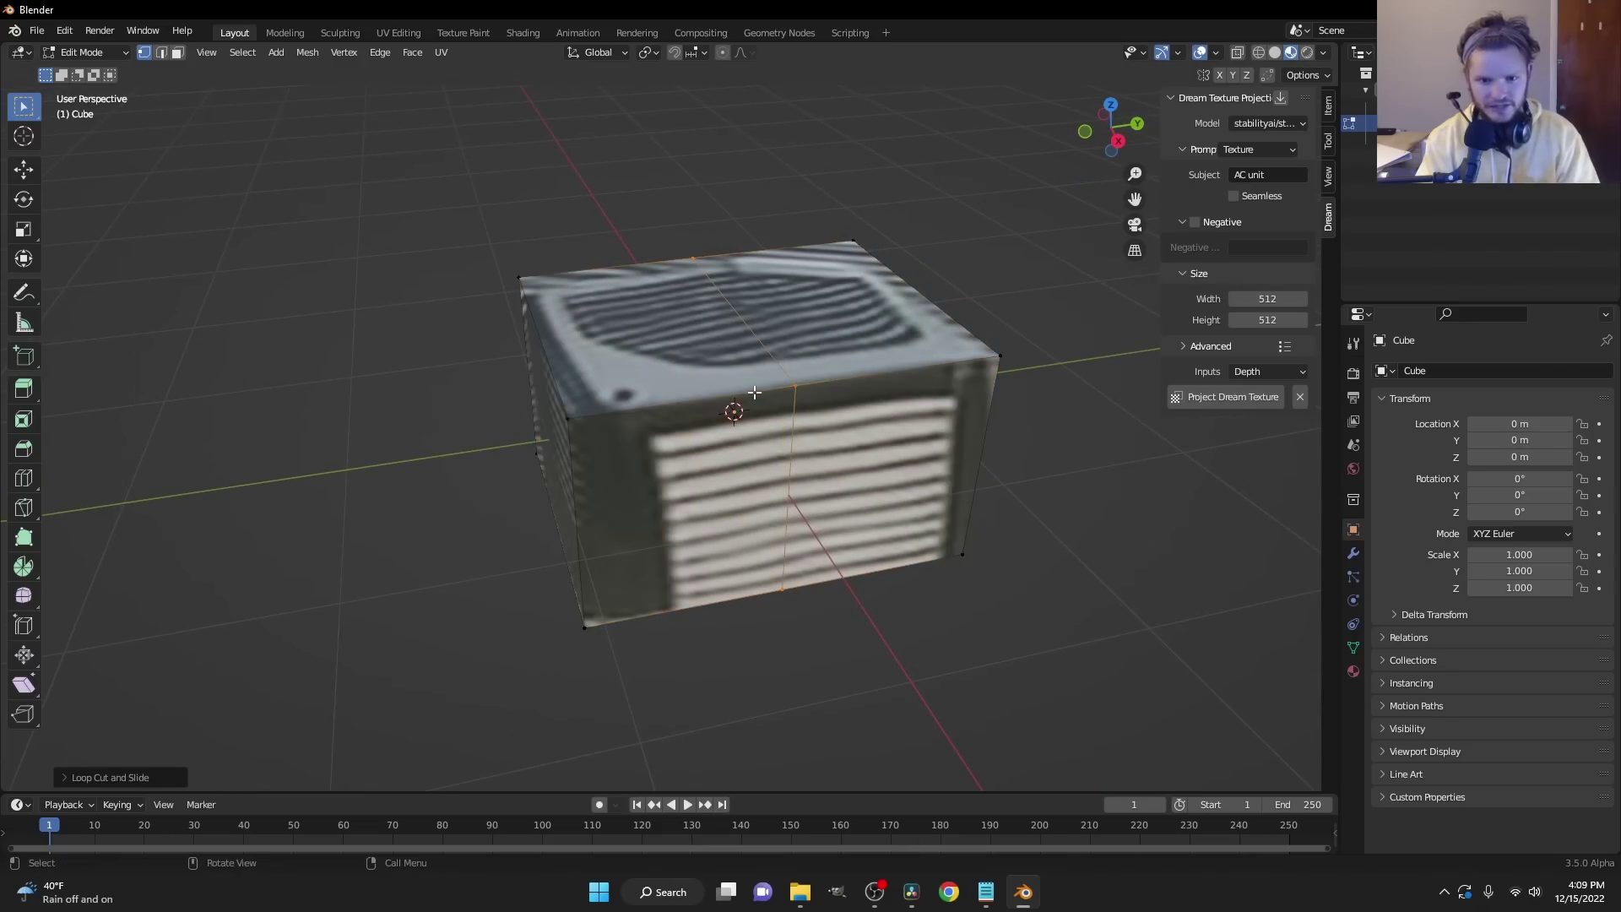
{"action": "key", "text": "3"}
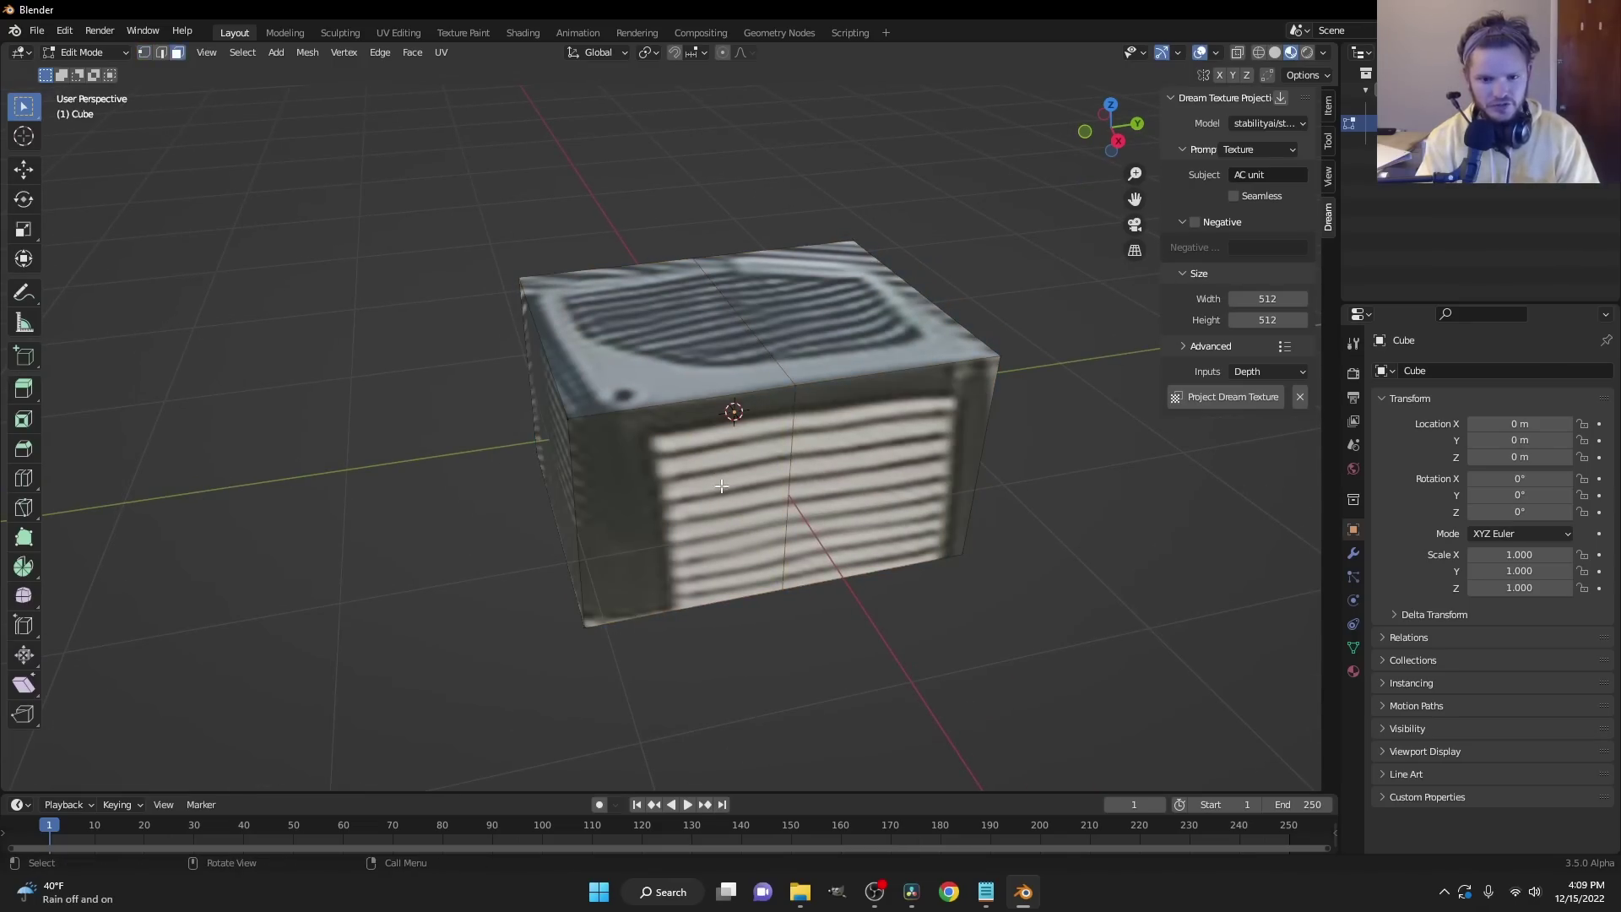
{"action": "left_click", "coordinate": [726, 456]}
{"action": "key", "text": "e"}
{"action": "left_click", "coordinate": [741, 512]}
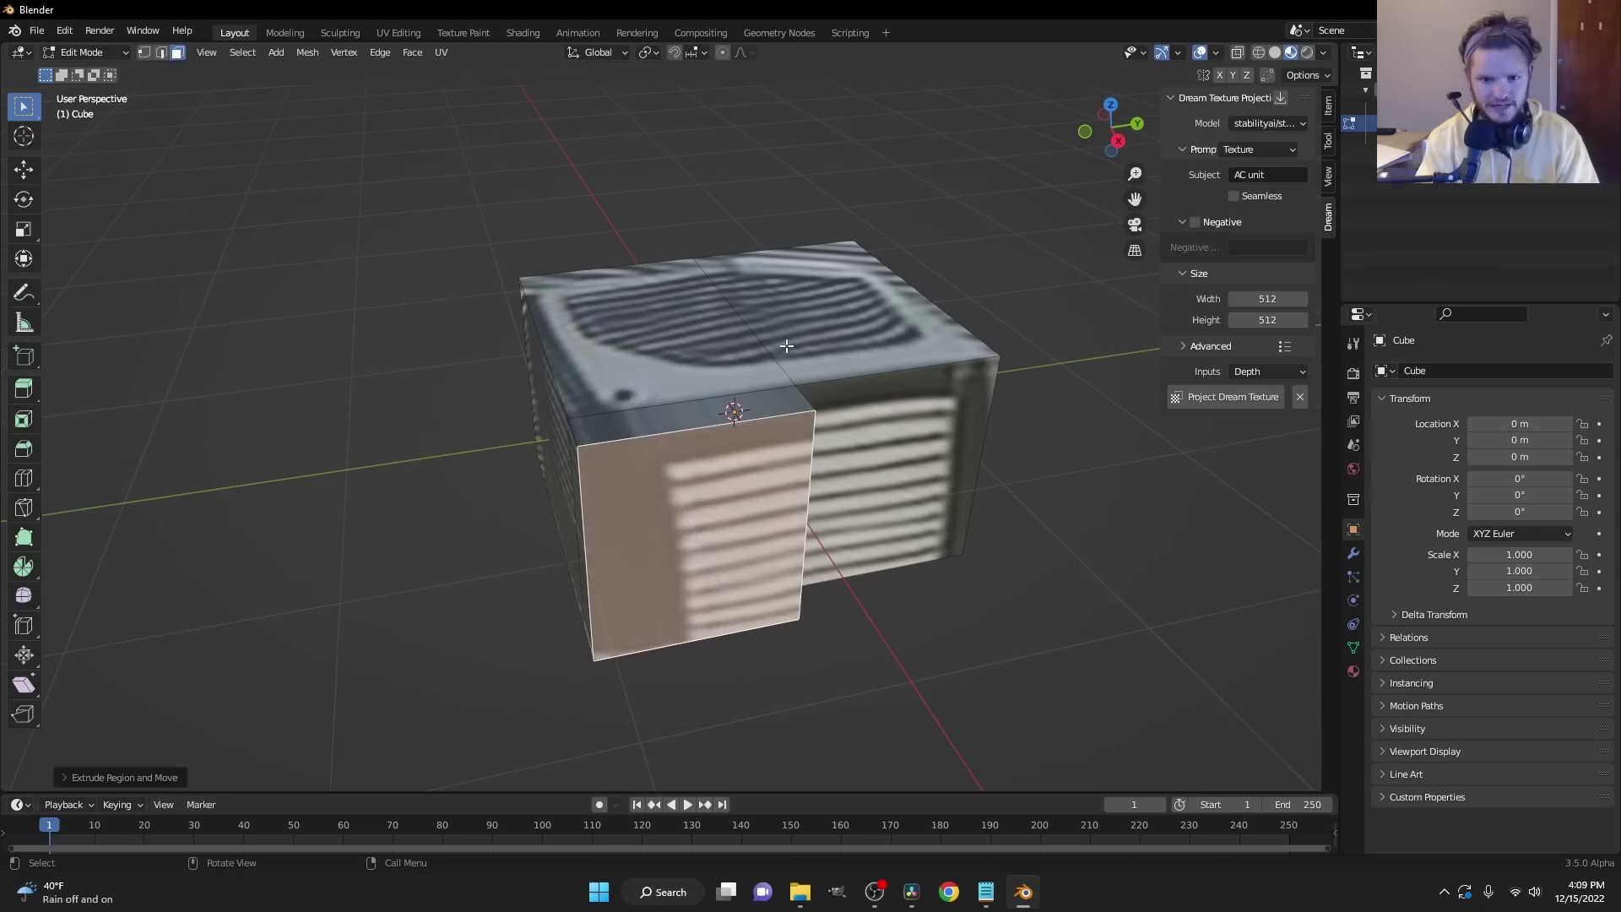
- Inset the top face and extrude it down into a recess
{"action": "left_click", "coordinate": [709, 342]}
{"action": "key", "text": "i"}
{"action": "key", "text": "i"}
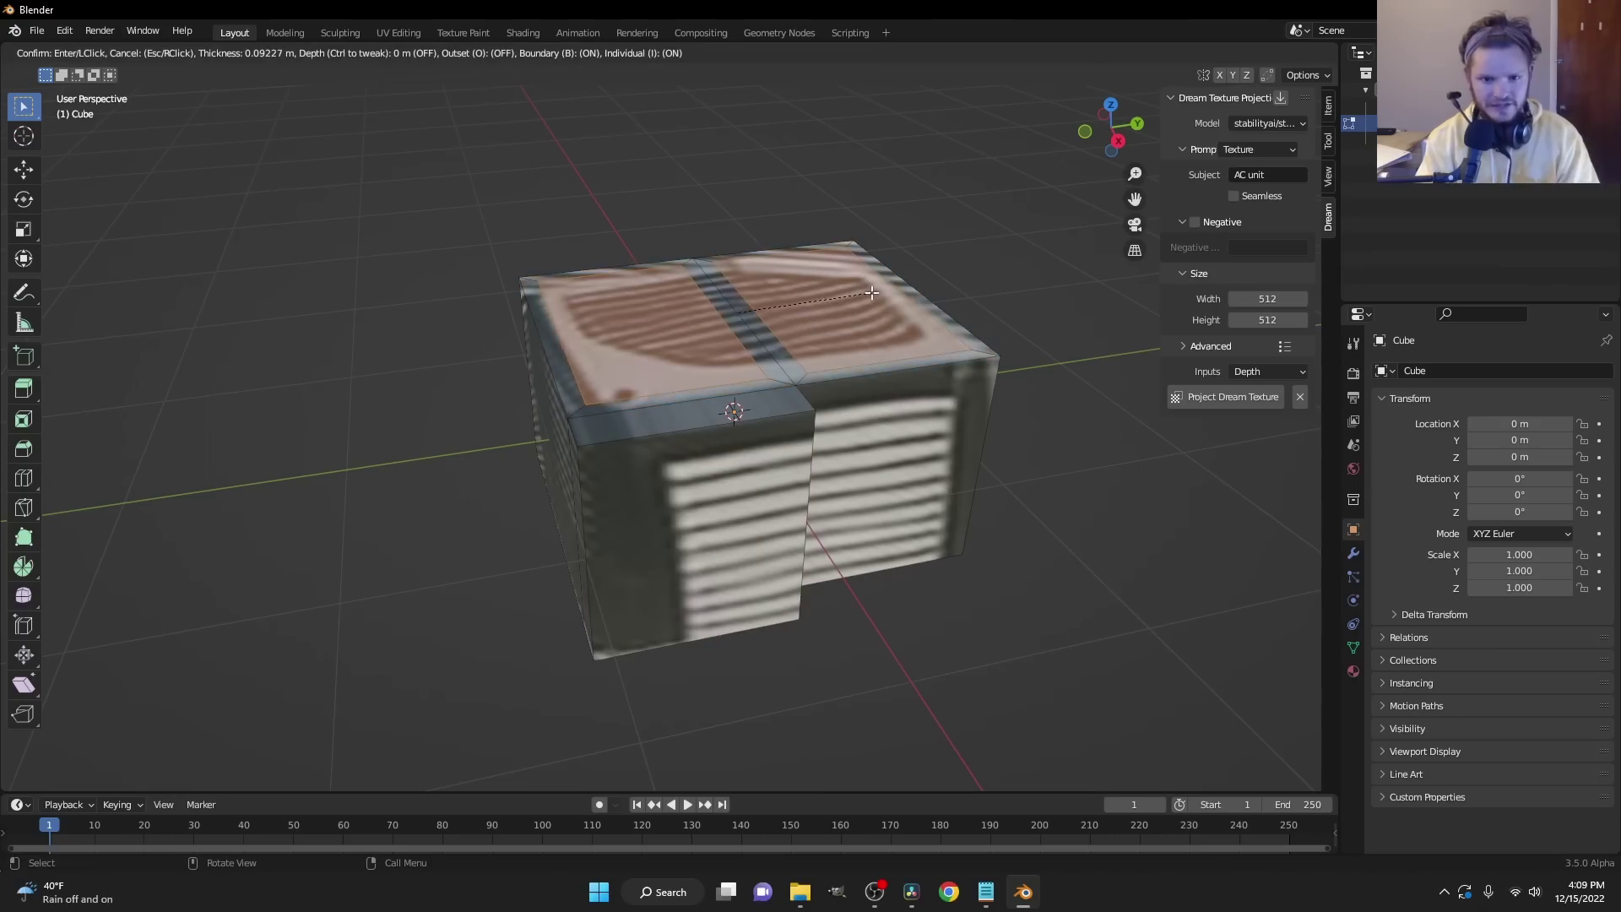
{"action": "left_click", "coordinate": [867, 293]}
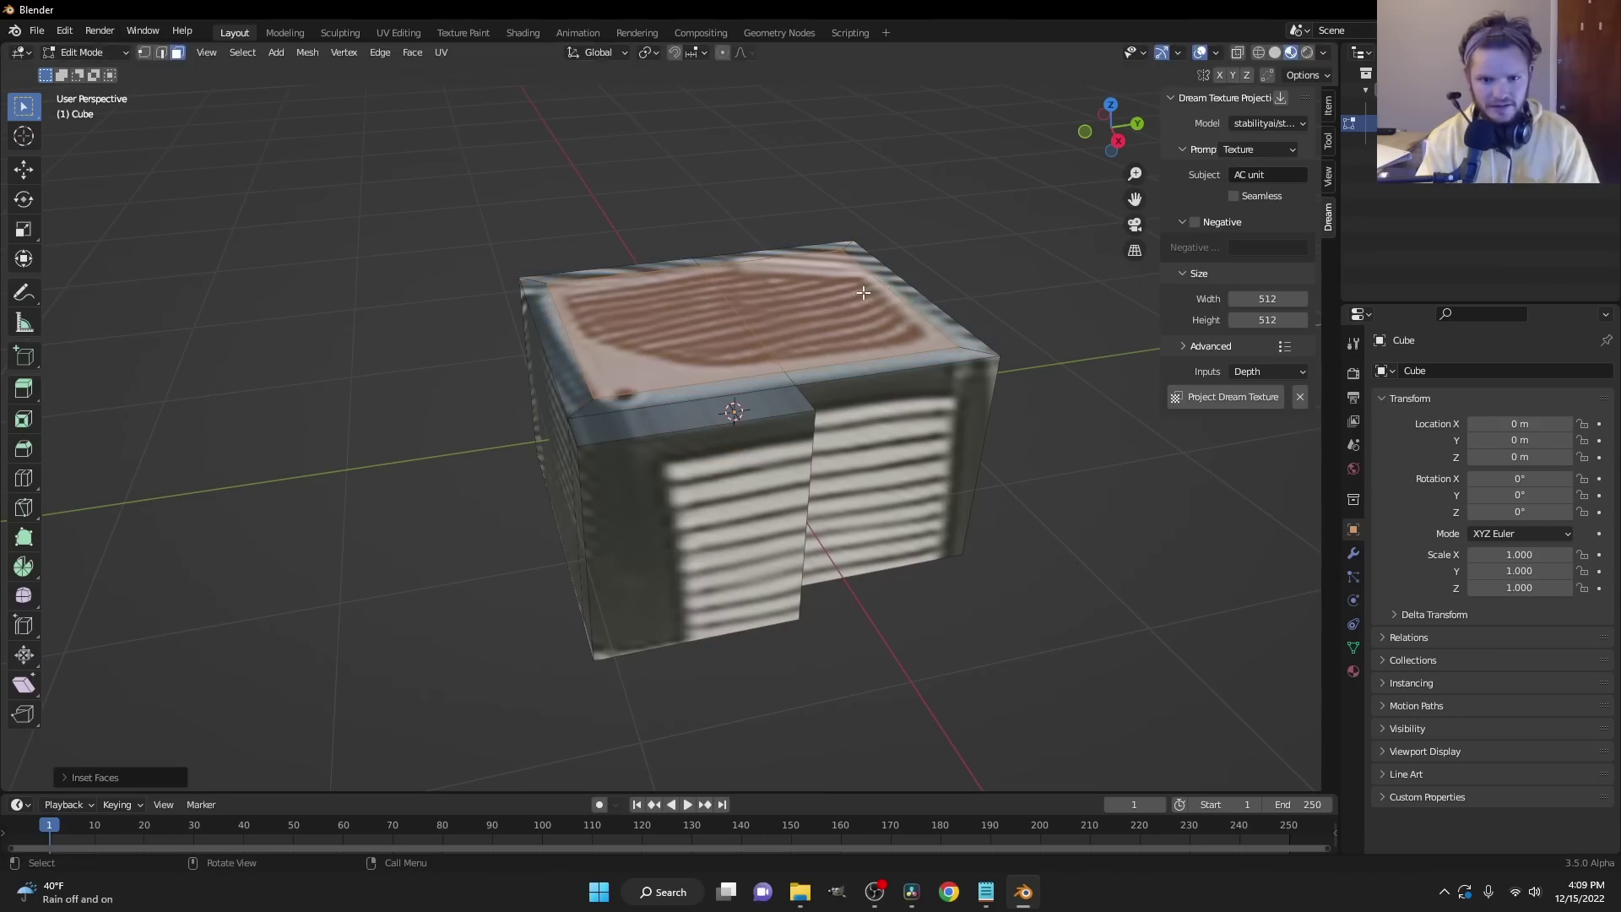
{"action": "key", "text": "e"}
{"action": "left_click", "coordinate": [861, 326]}
{"action": "middle_click_drag", "start_coordinate": [861, 326], "coordinate": [732, 408]}
- Add a loop cut near the bottom and extrude that side band outward into a base rim
{"action": "key", "text": "ctrl+r"}
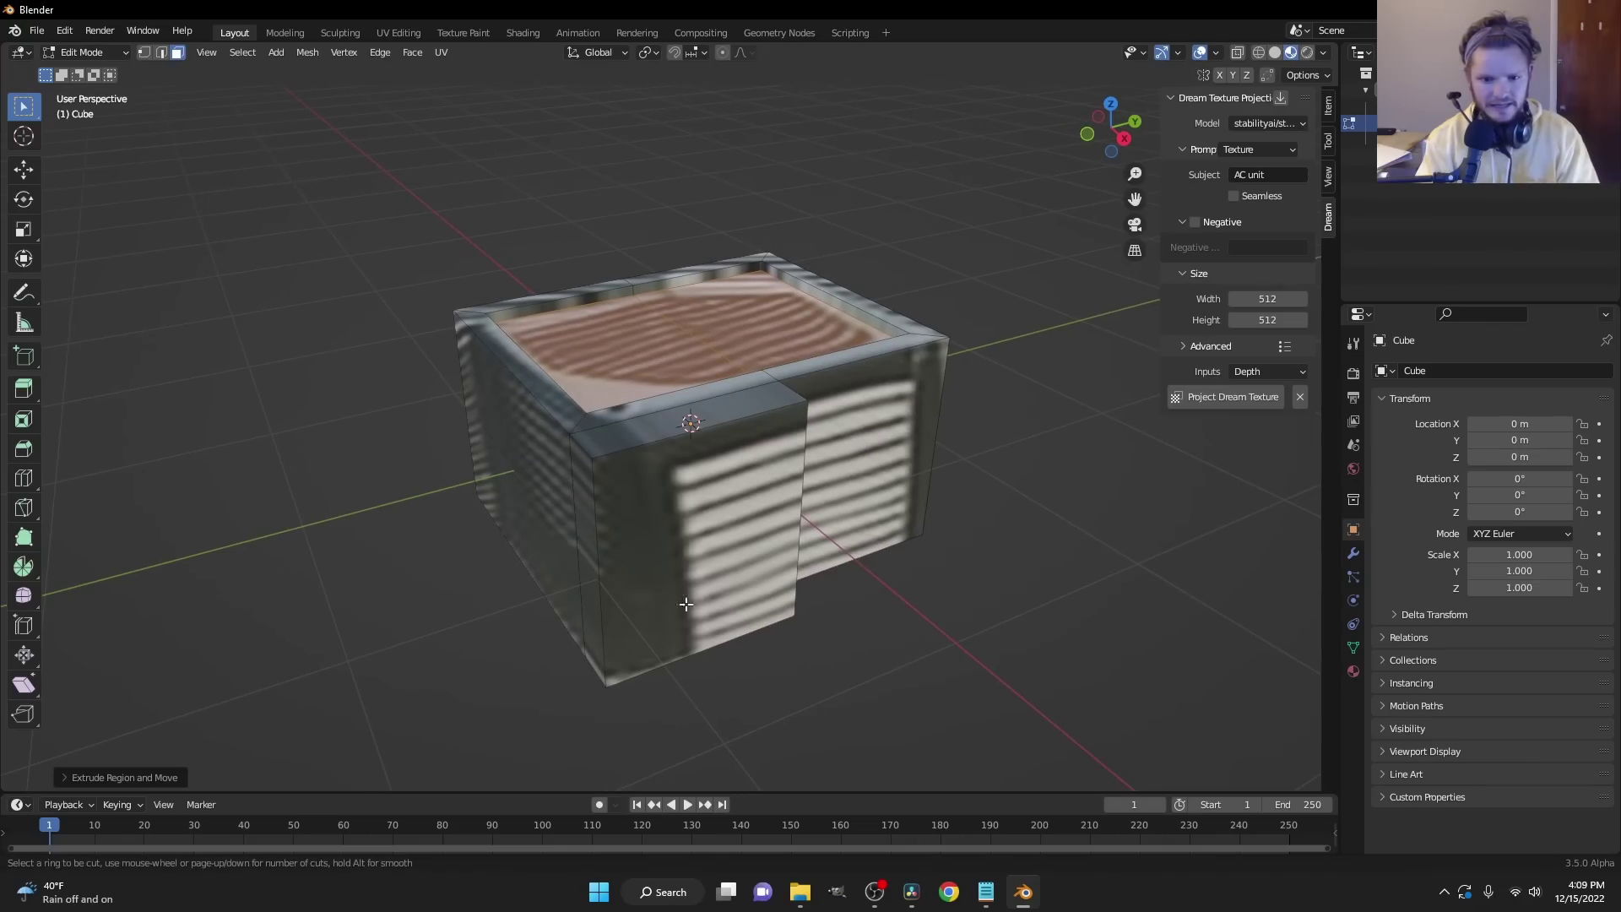
{"action": "left_click", "coordinate": [625, 576]}
{"action": "left_click", "coordinate": [605, 670]}
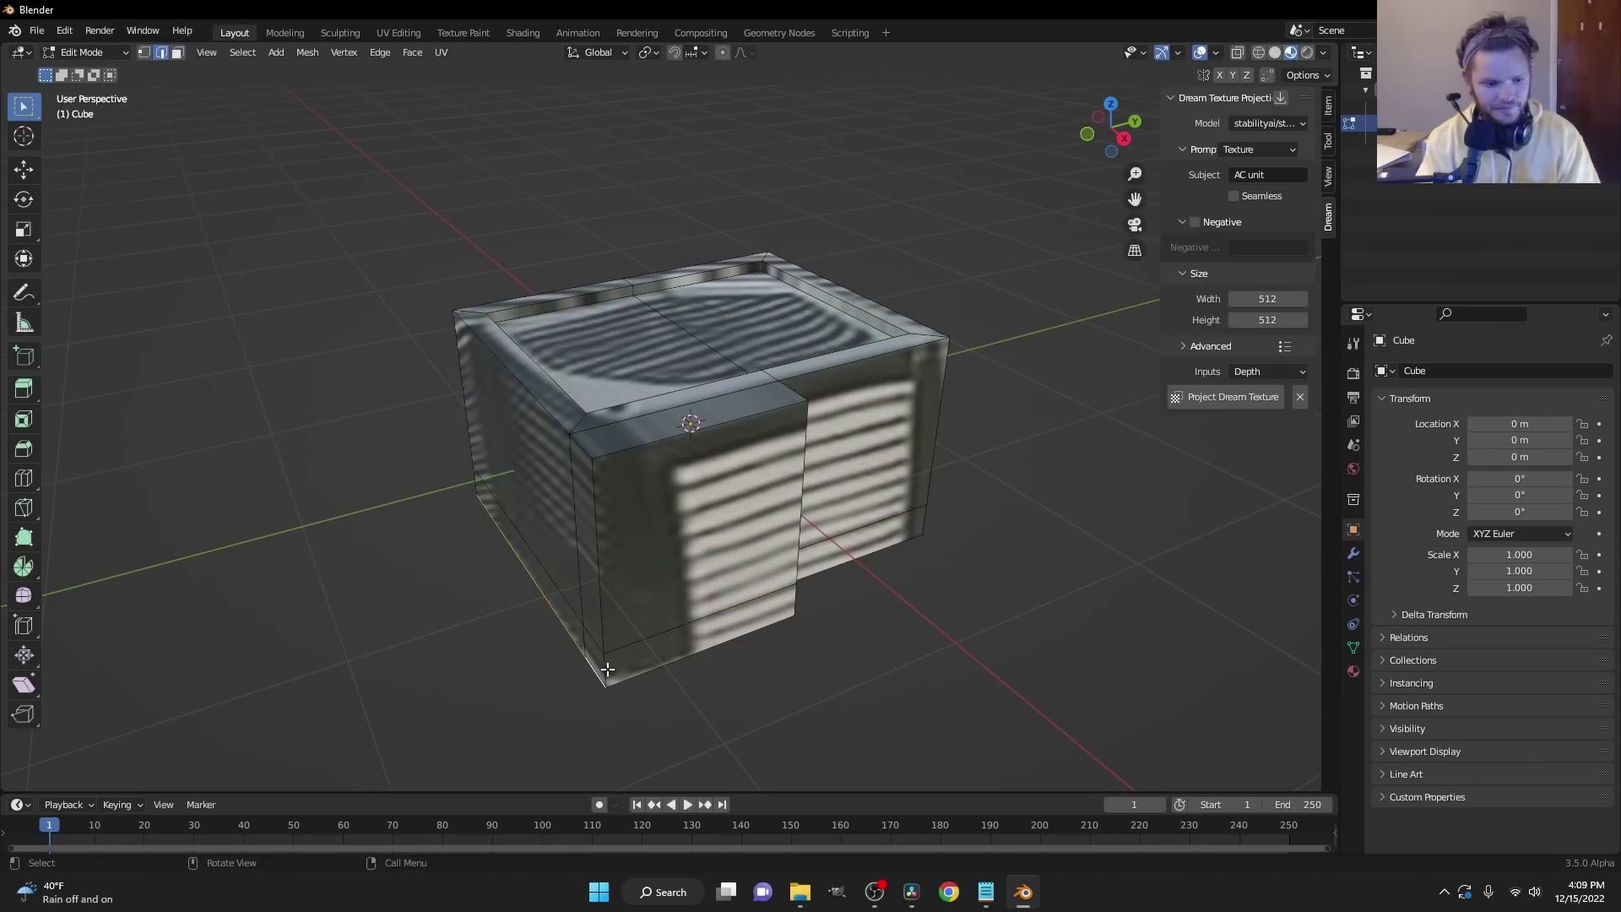
{"action": "key", "text": "3"}
{"action": "left_click", "coordinate": [607, 671], "text": "alt"}
{"action": "key", "text": "alt+e"}
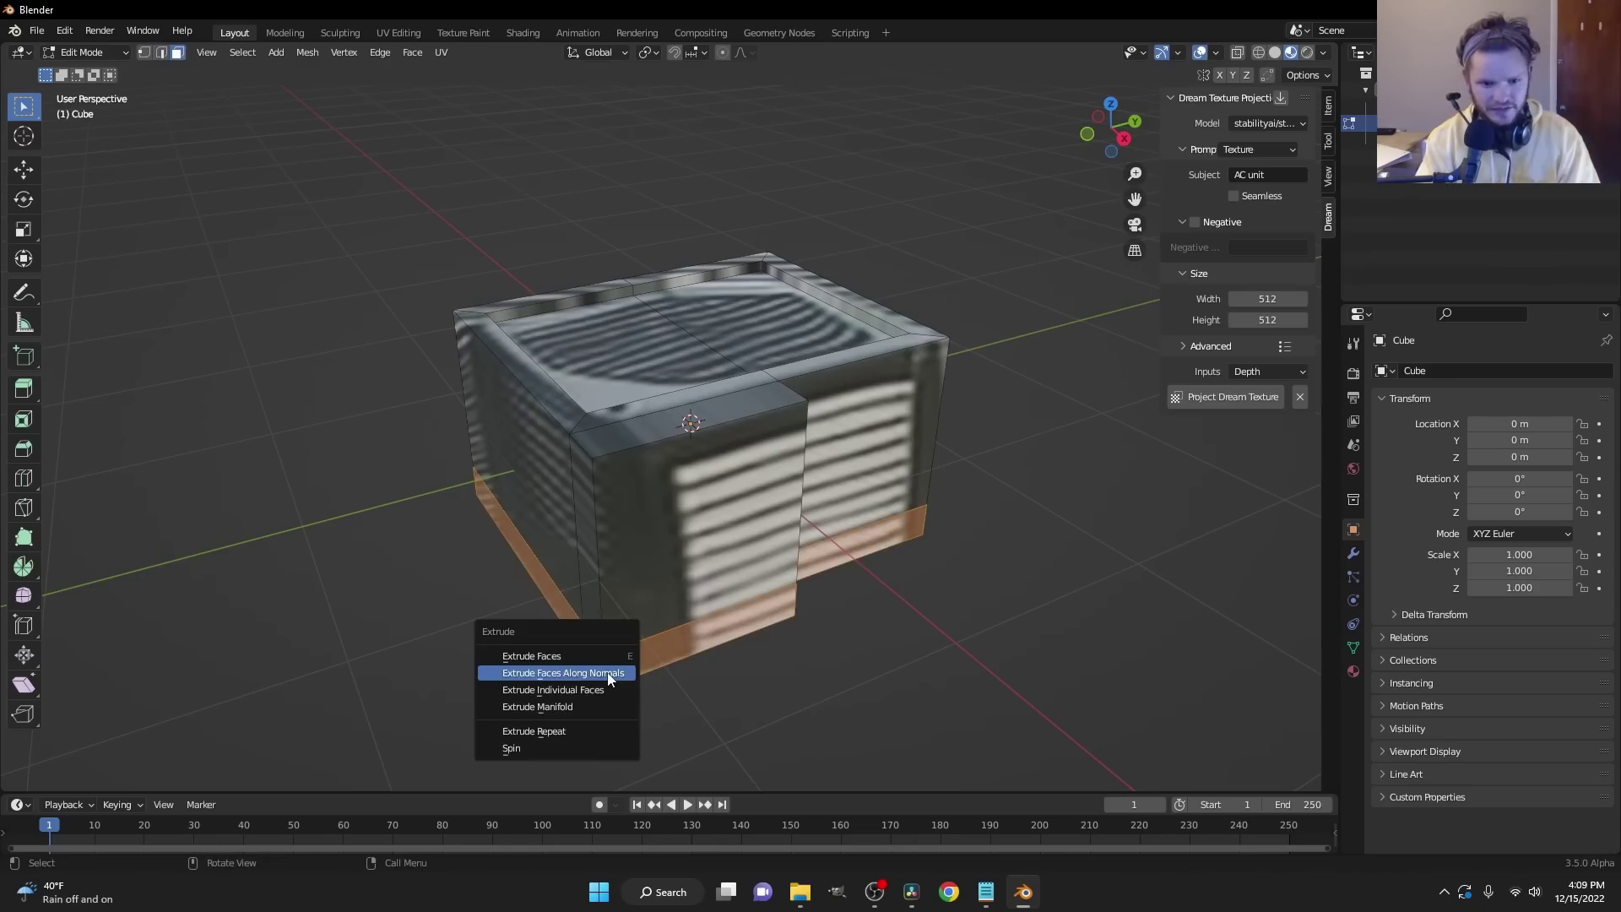
{"action": "left_click", "coordinate": [608, 673]}
{"action": "left_click", "coordinate": [731, 532]}
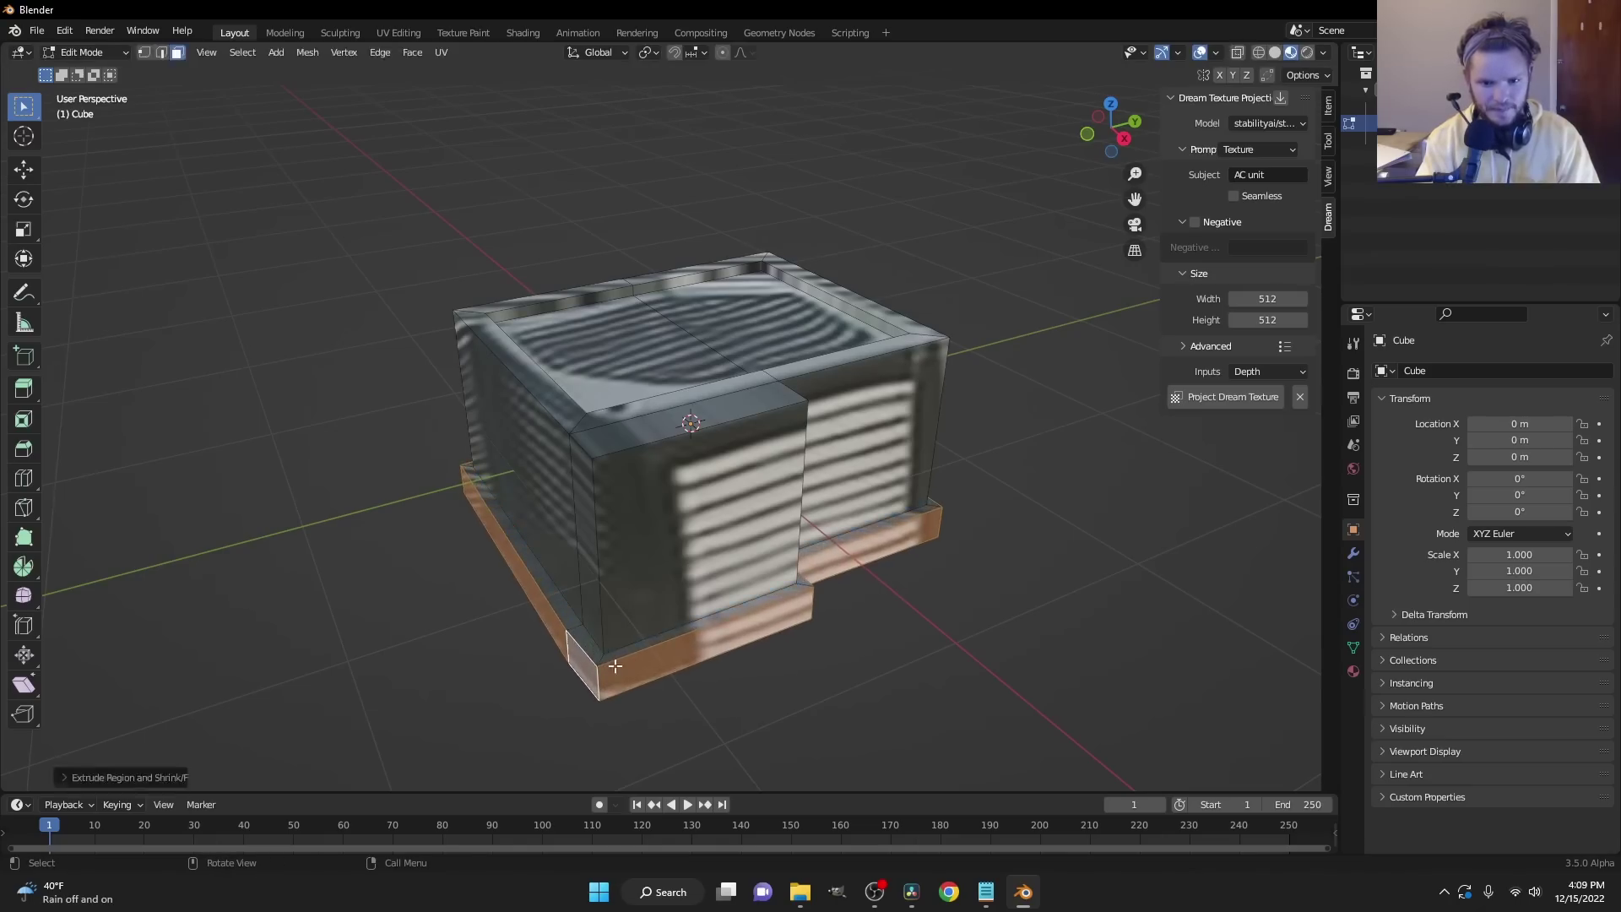
{"action": "key", "text": "Tab"}
{"action": "key", "text": "Tab"}
- Select all faces, reproject the 'AC unit' Dream Texture onto the reshaped box, and inspect it
{"action": "key", "text": "a"}
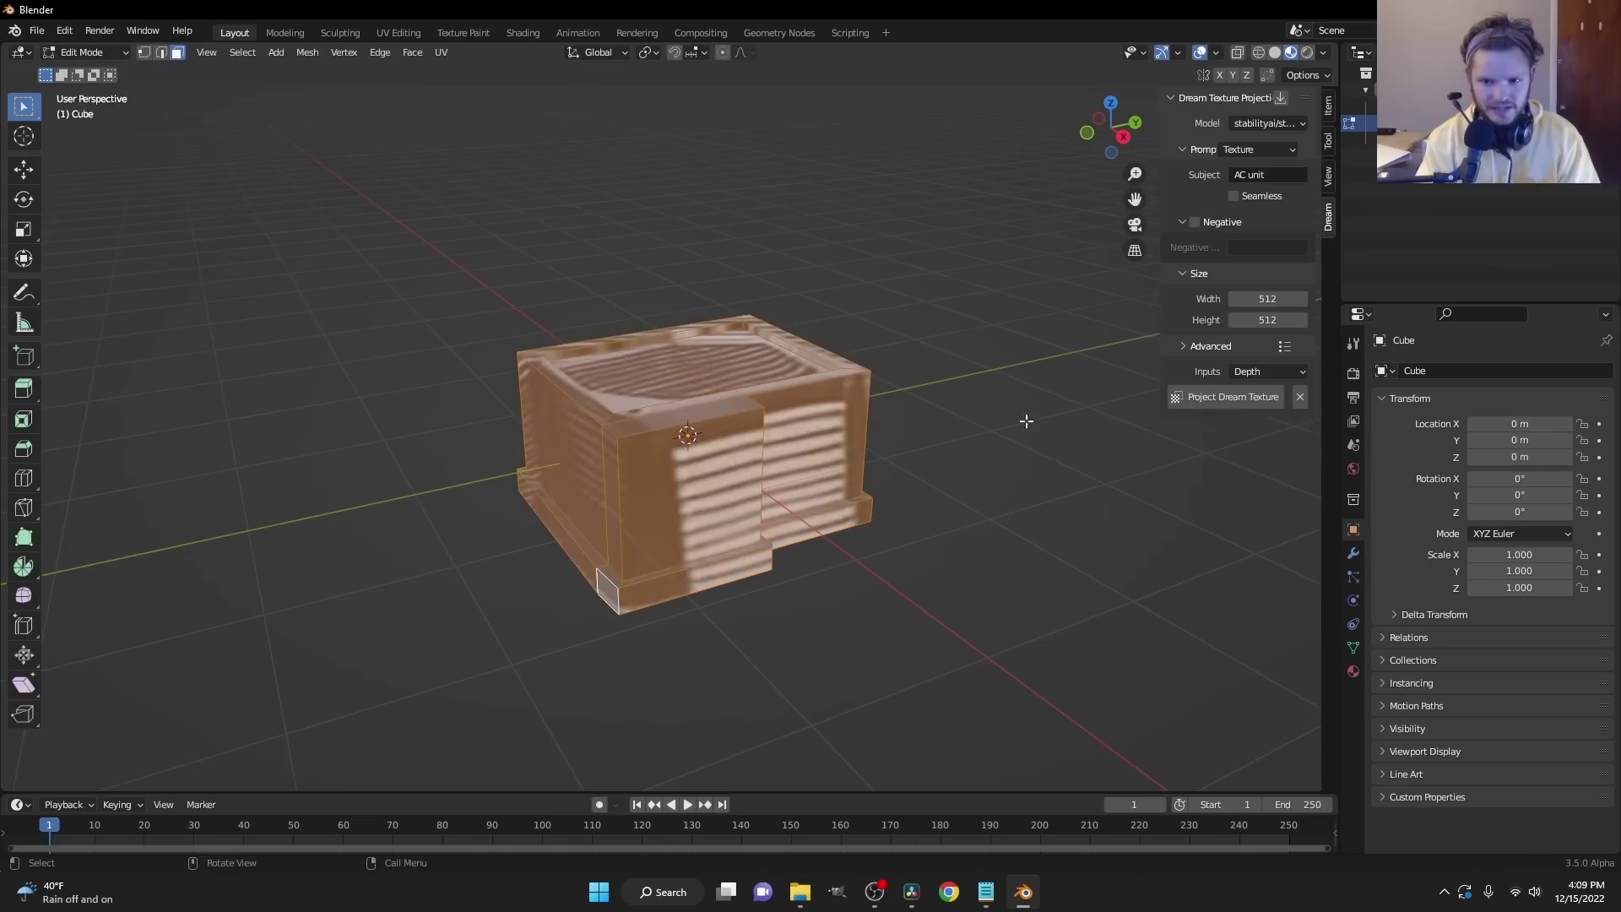
{"action": "left_click", "coordinate": [1260, 398]}
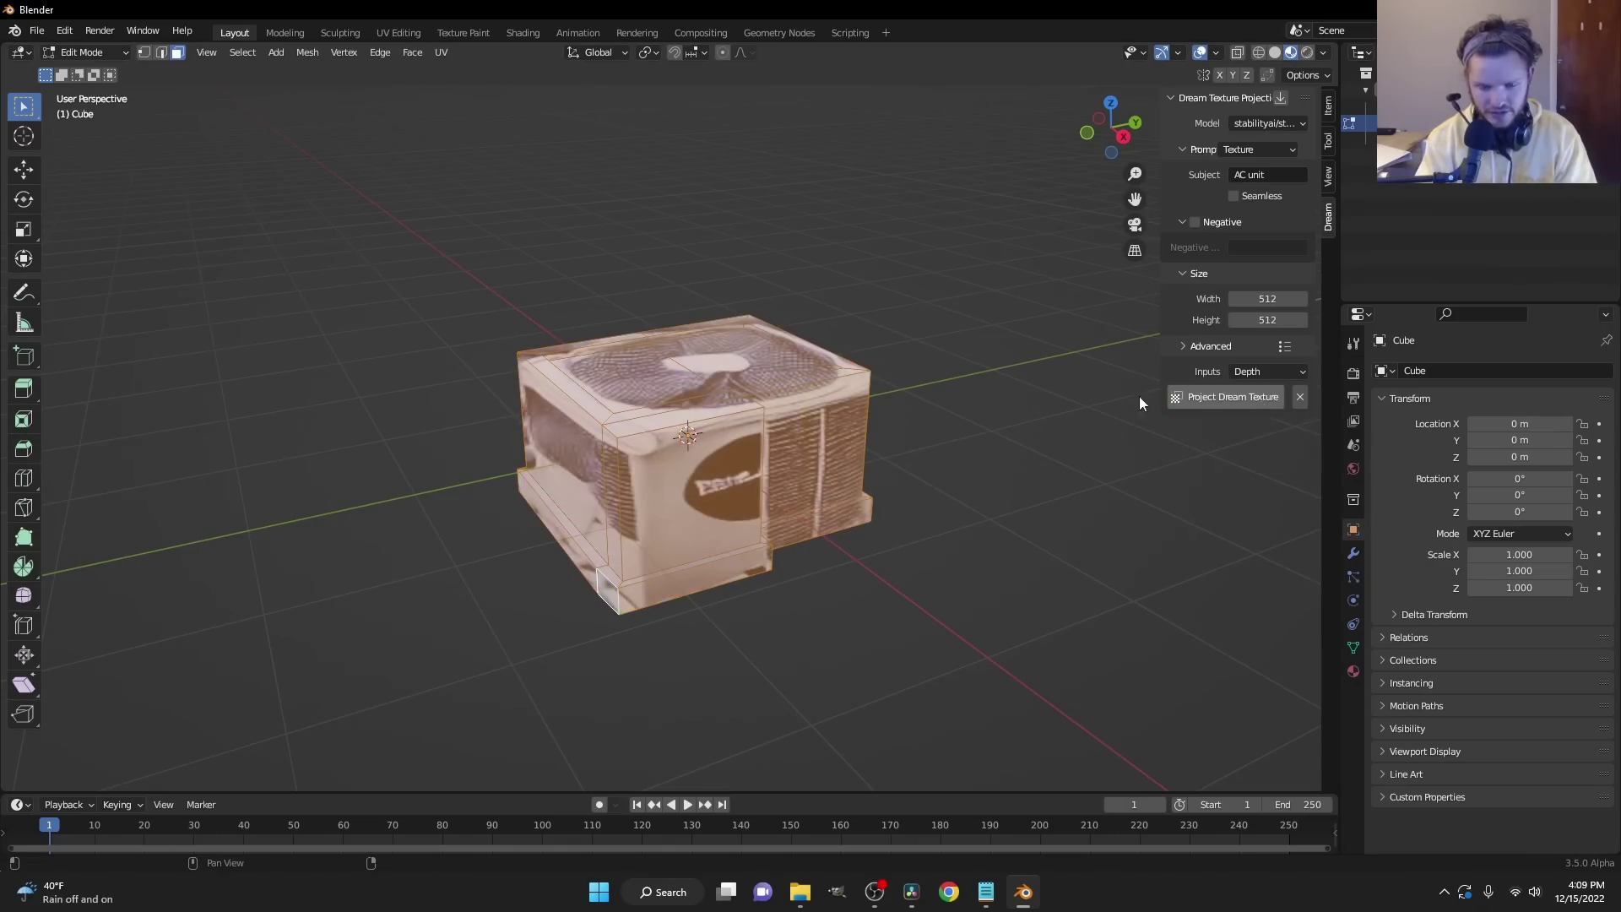
{"action": "key", "text": "Tab"}
{"action": "mouse_move", "coordinate": [767, 439]}
{"action": "middle_mouse_down"}
{"action": "mouse_move", "coordinate": [809, 426]}
{"action": "mouse_move", "coordinate": [741, 454]}
{"action": "middle_mouse_up"}
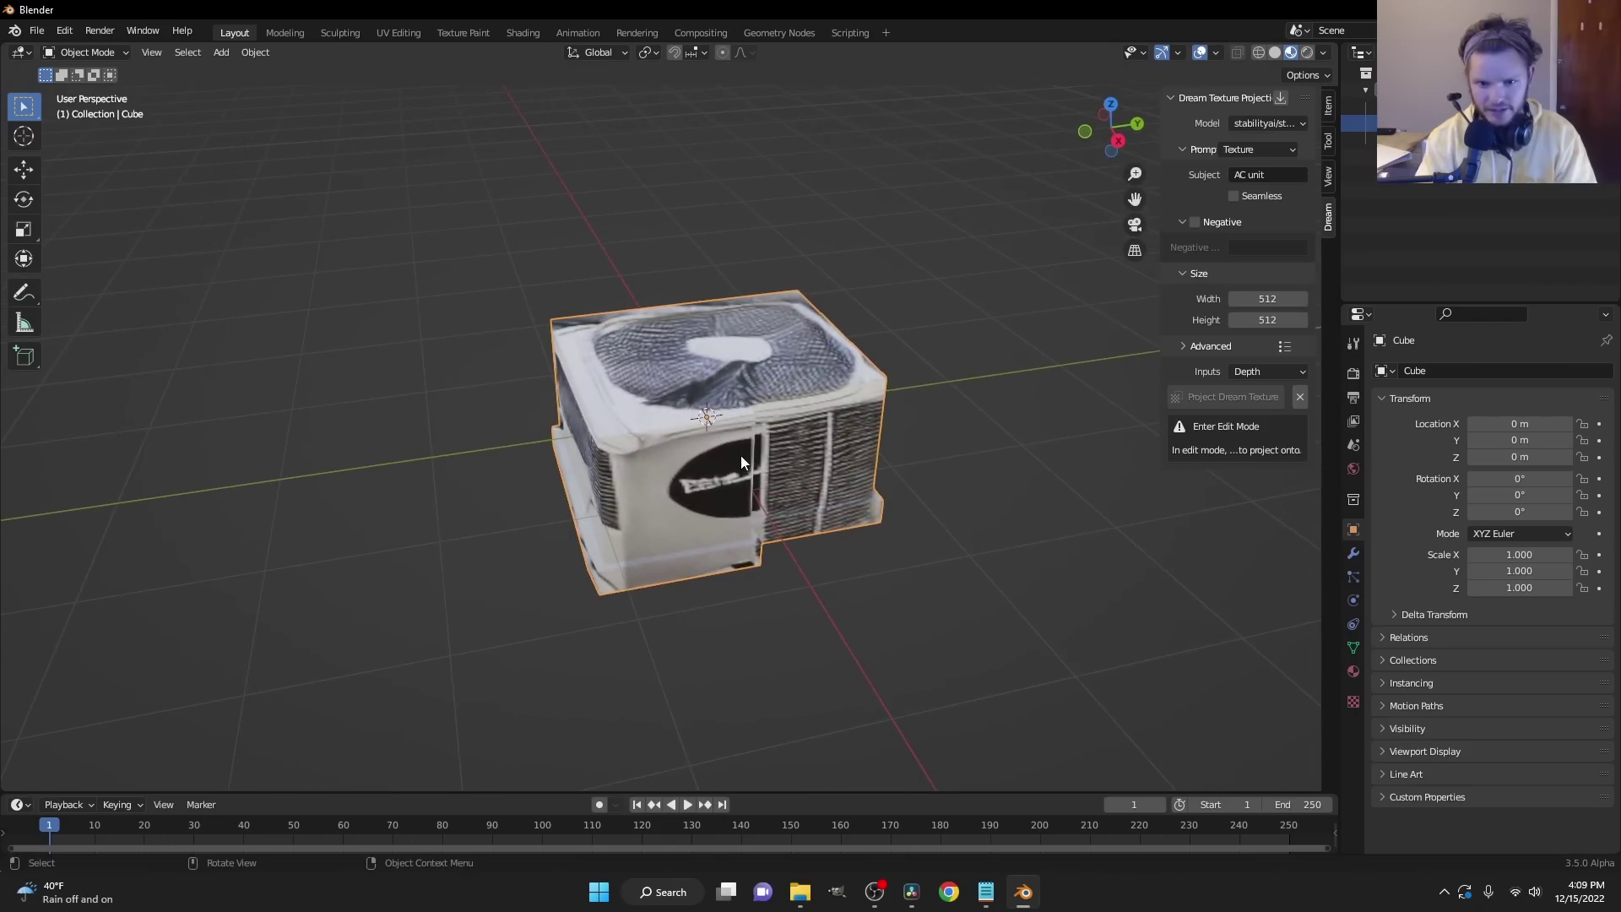